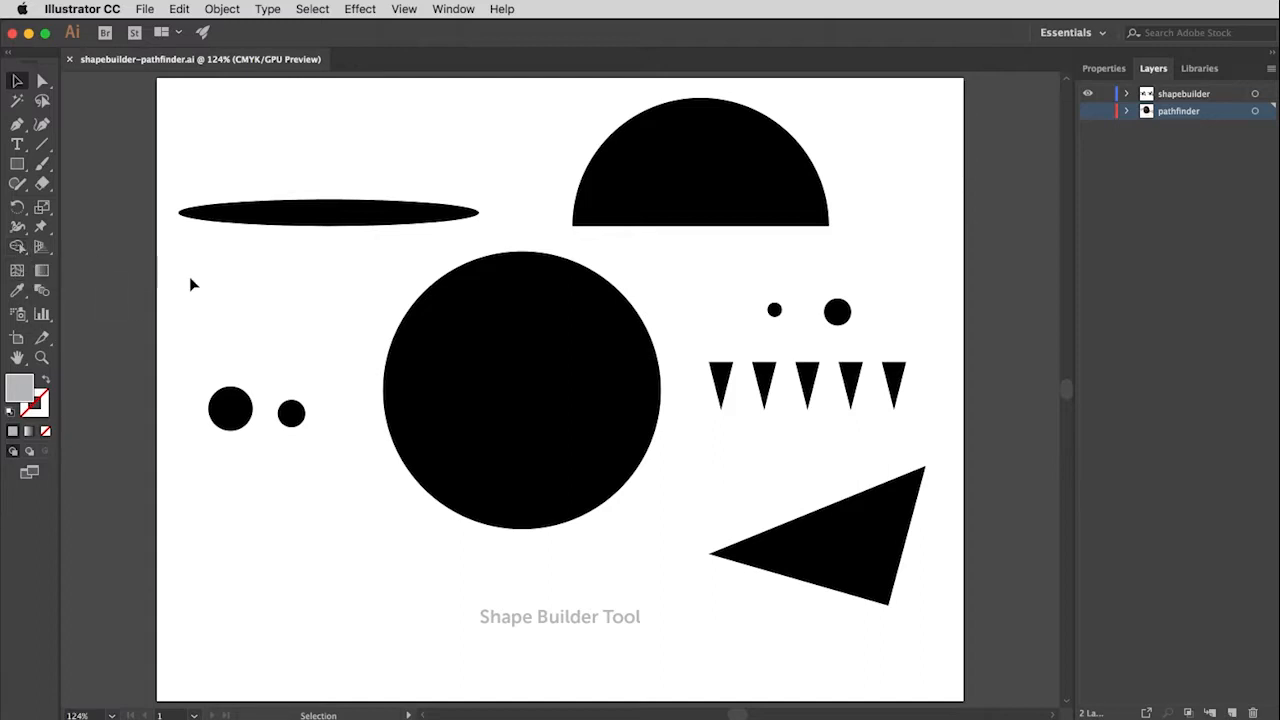
Step: Move the flat ellipse onto the half circle, aligning its bottom anchor point with the half circle's lower-left corner to form a cap brim
click(393, 220)
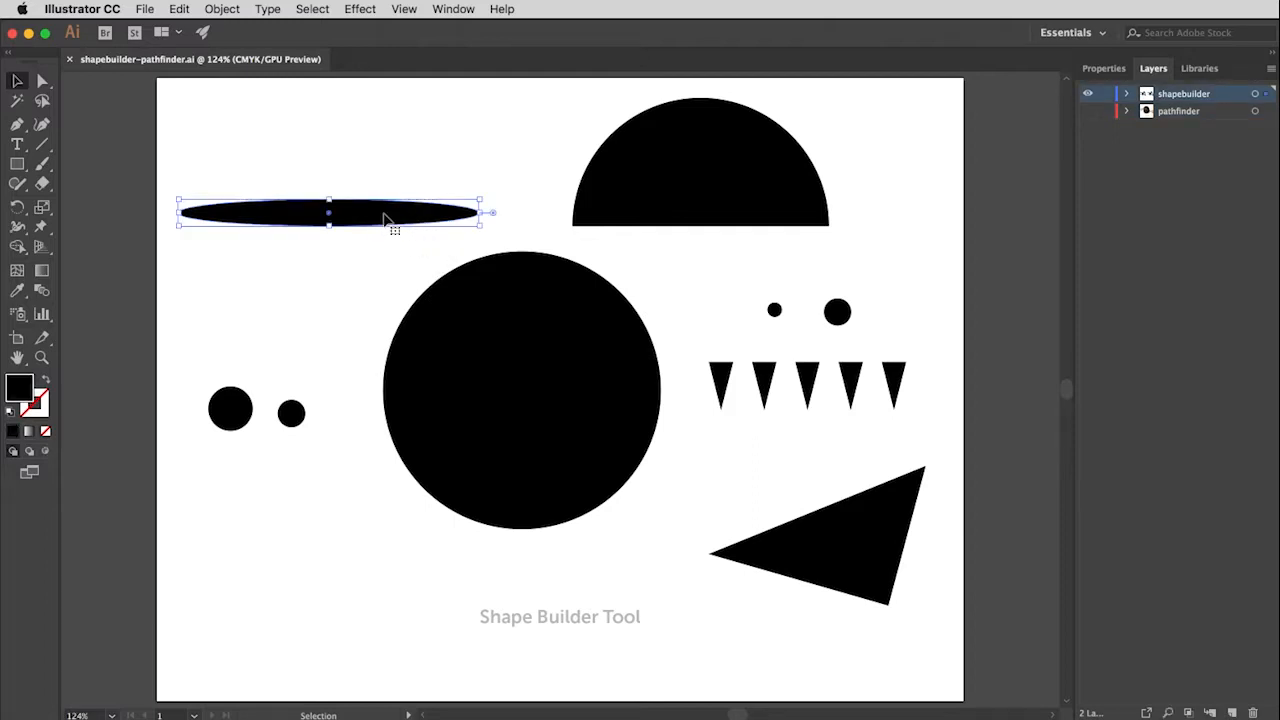
click(42, 81)
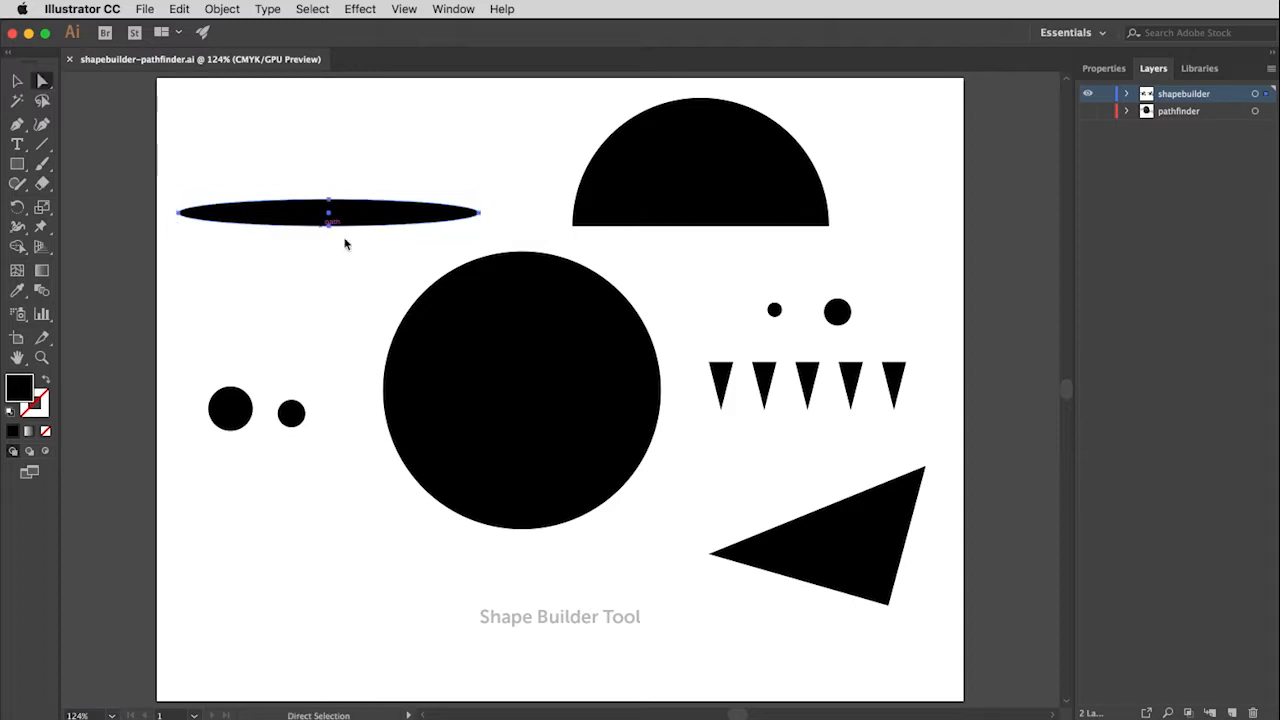
drag(328, 227, 574, 231)
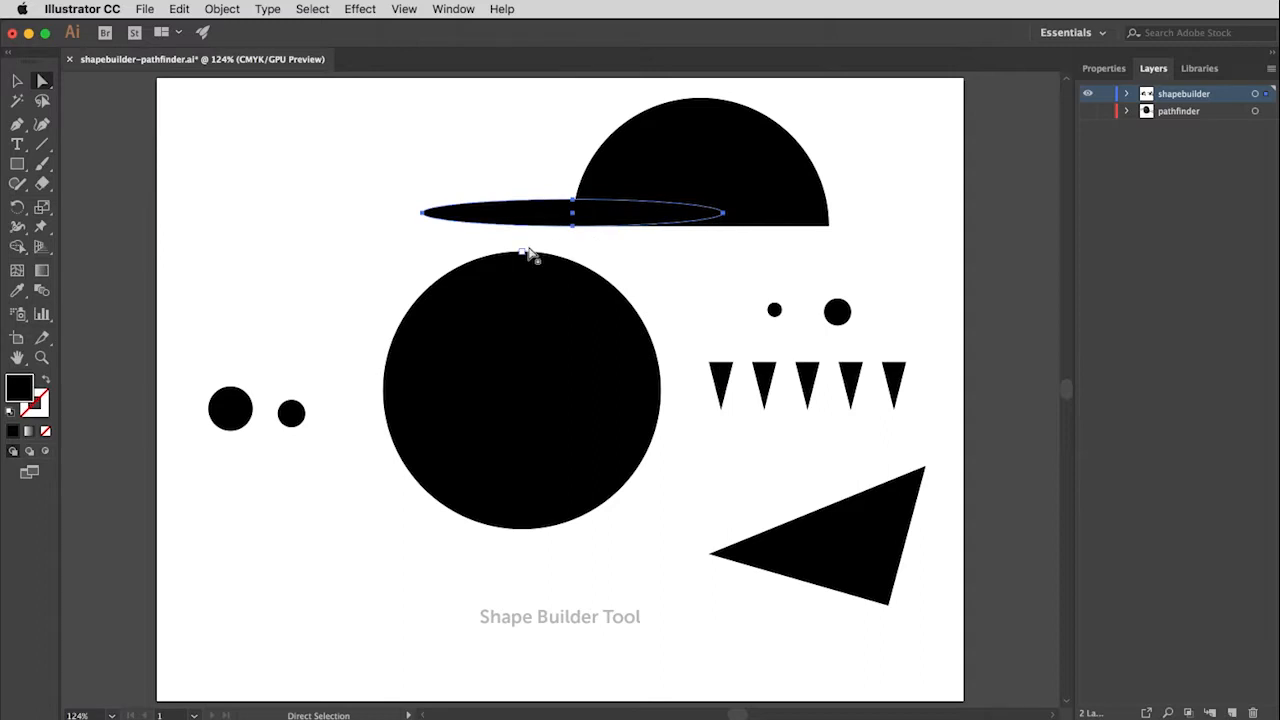
Step: Merge the ellipse and the half circle into one cap shape with the Shape Builder tool
click(17, 81)
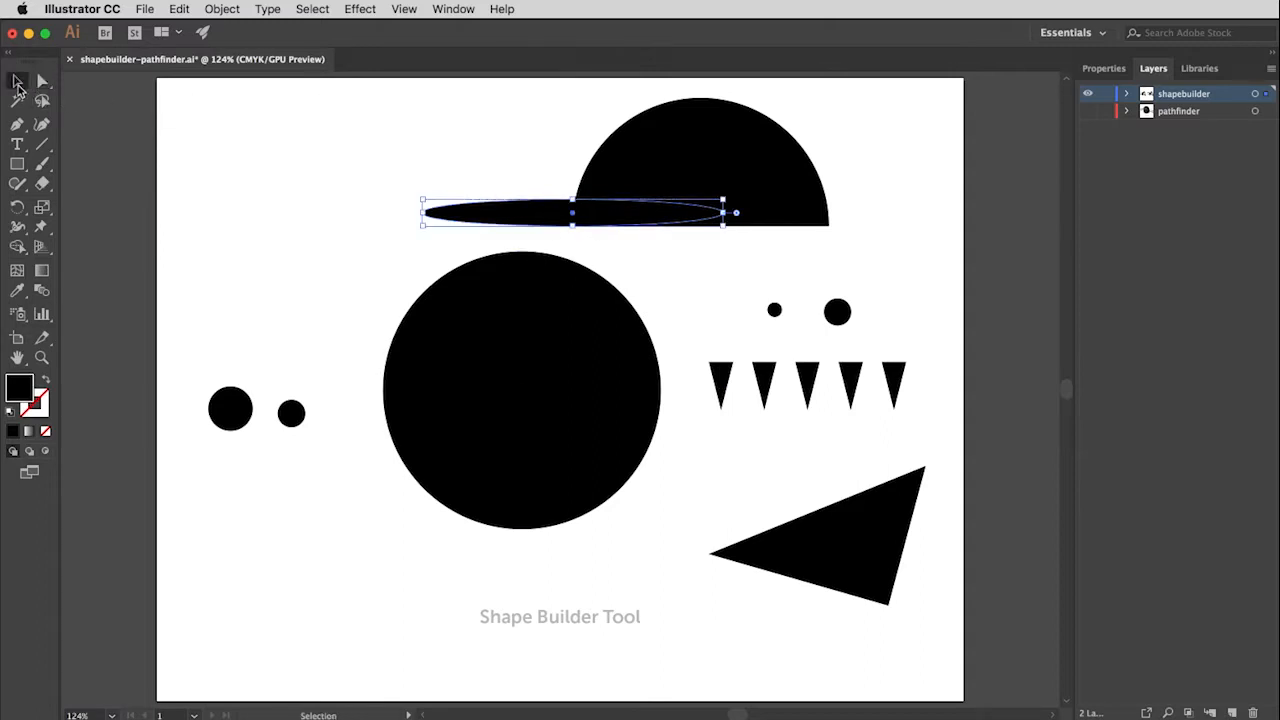
shift+click(757, 176)
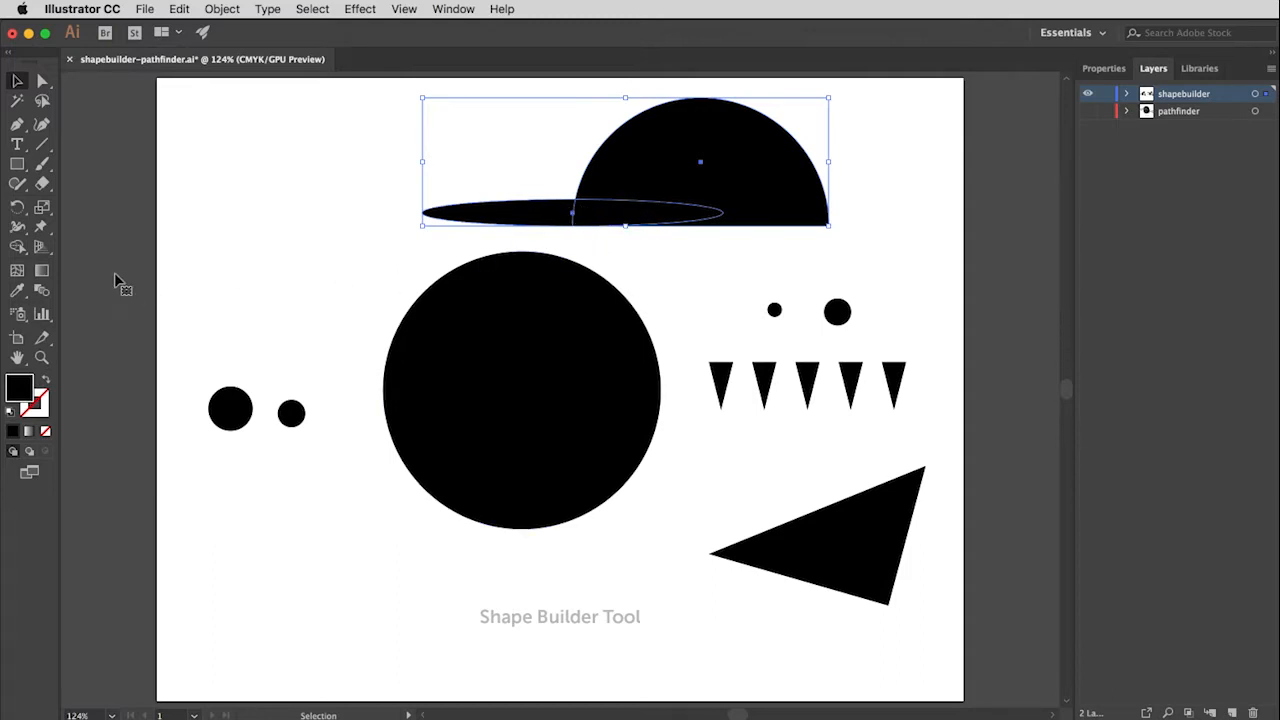
click(16, 249)
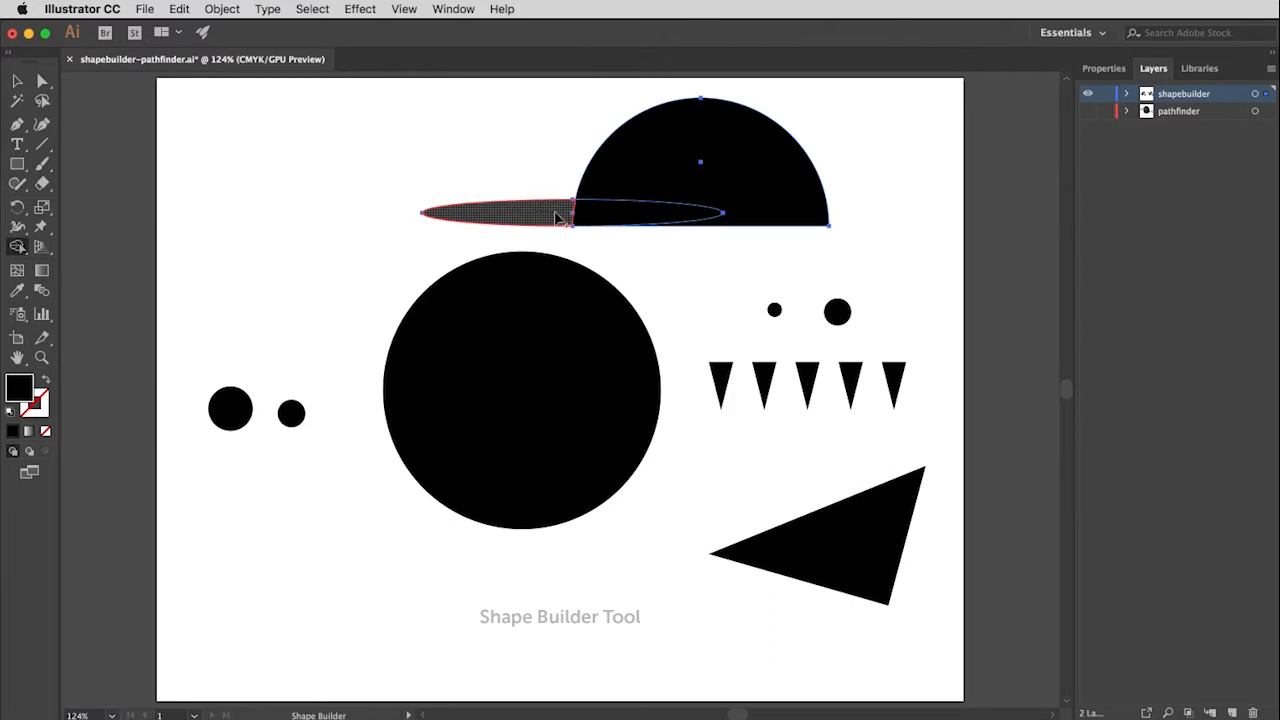
mouse_move(556, 217)
mouse_down()
mouse_move(620, 212)
mouse_move(637, 197)
mouse_up()
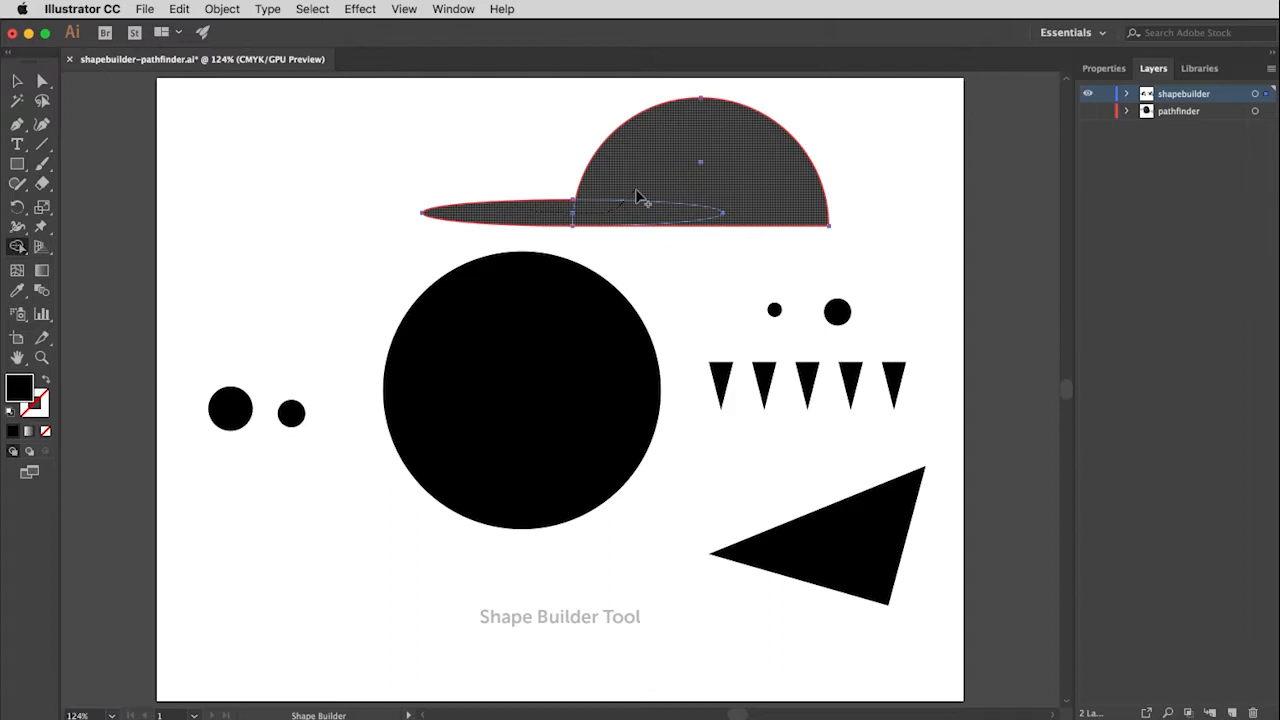
mouse_move(637, 197)
mouse_down()
mouse_move(550, 217)
mouse_move(621, 212)
mouse_move(645, 181)
mouse_up()
drag(645, 183, 645, 182)
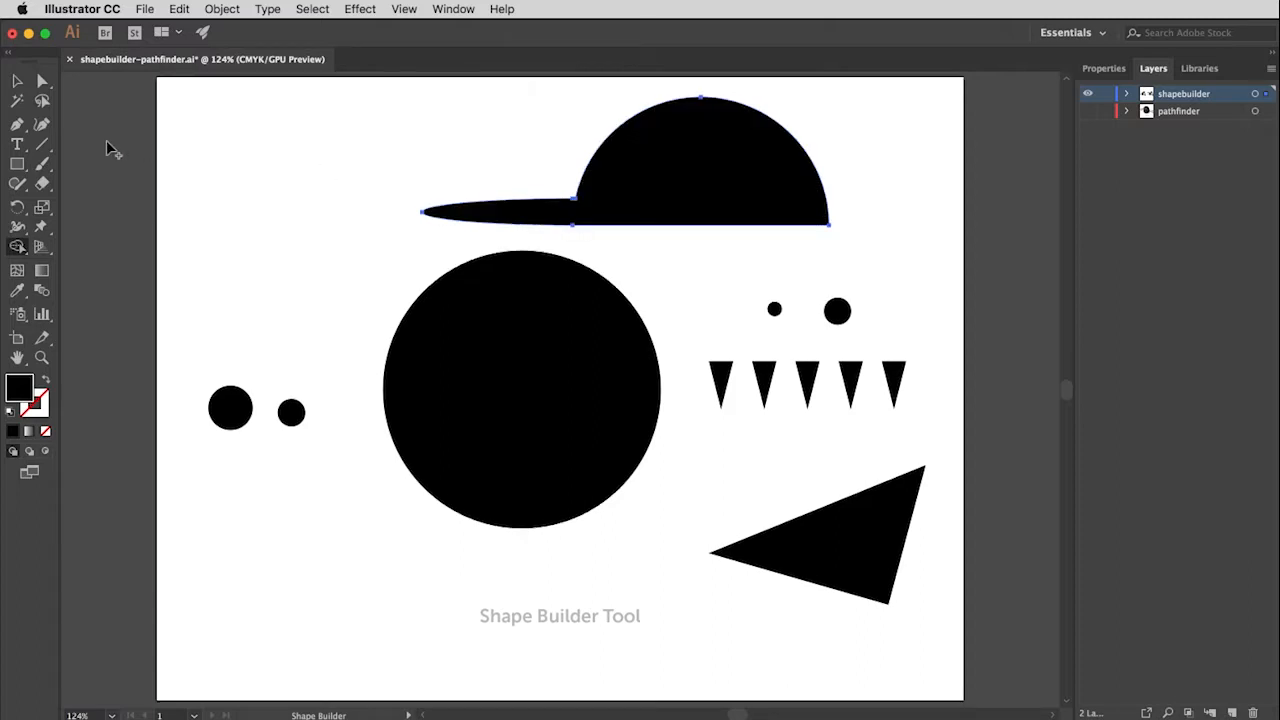
Step: Position the cap over the top of the large circle, tilt it slightly with the brim angled downward, and nudge it right
click(17, 81)
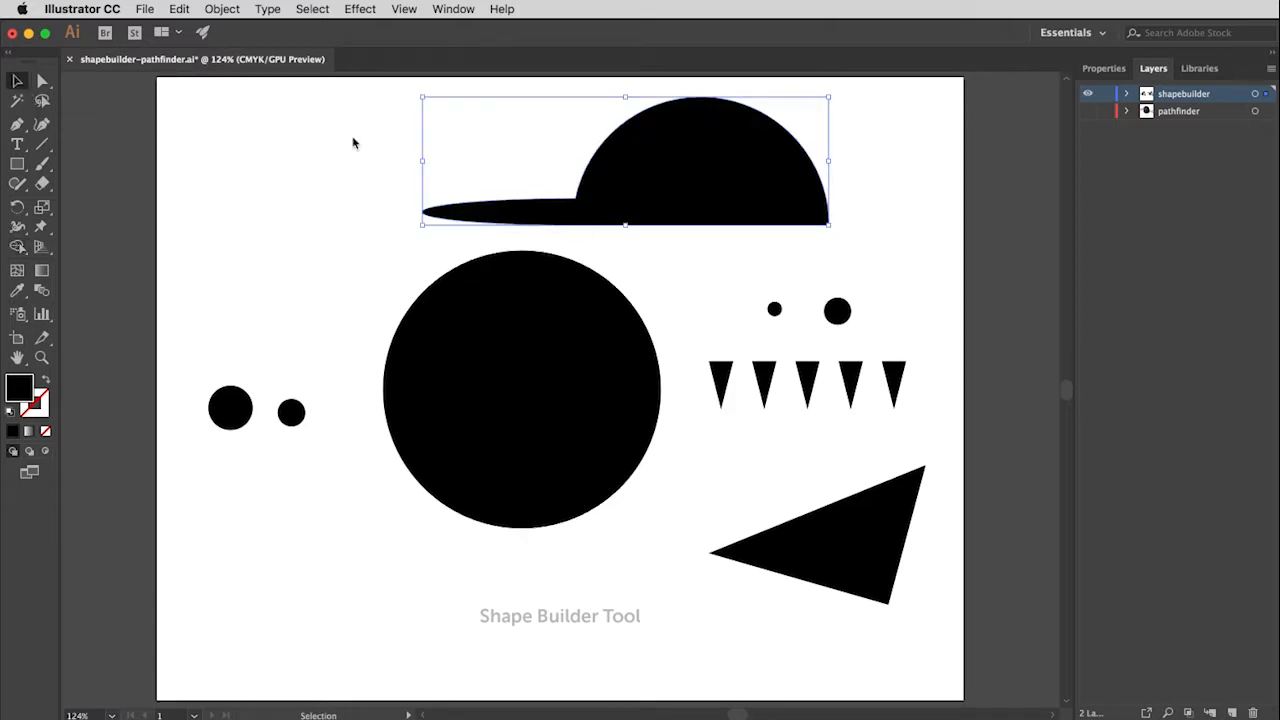
drag(722, 197, 551, 279)
drag(664, 312, 608, 291)
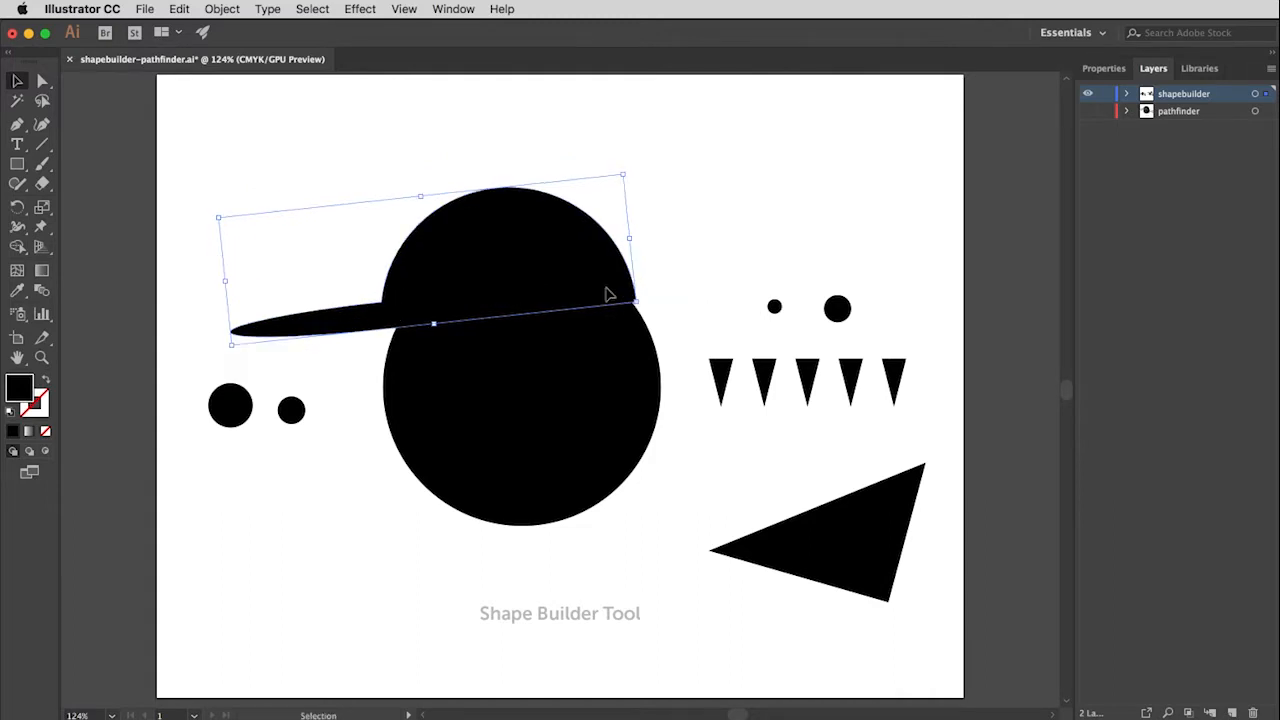
click(739, 211)
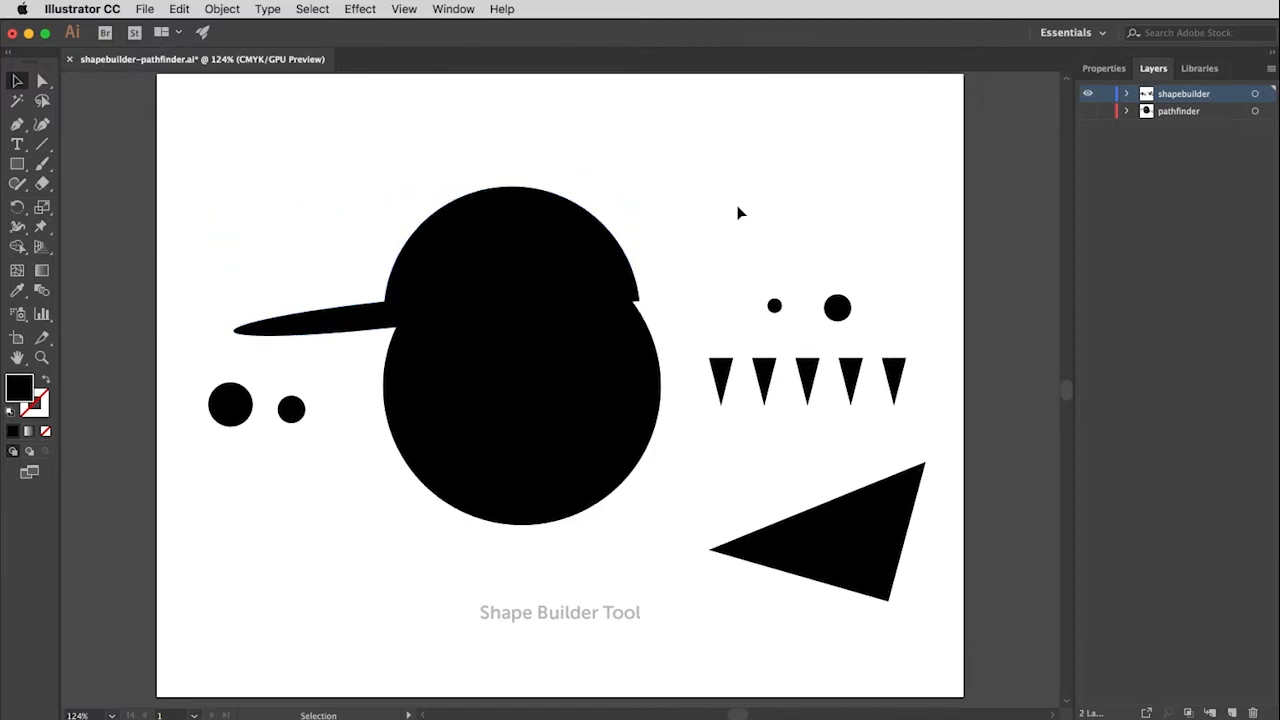
click(590, 250)
key(Right)
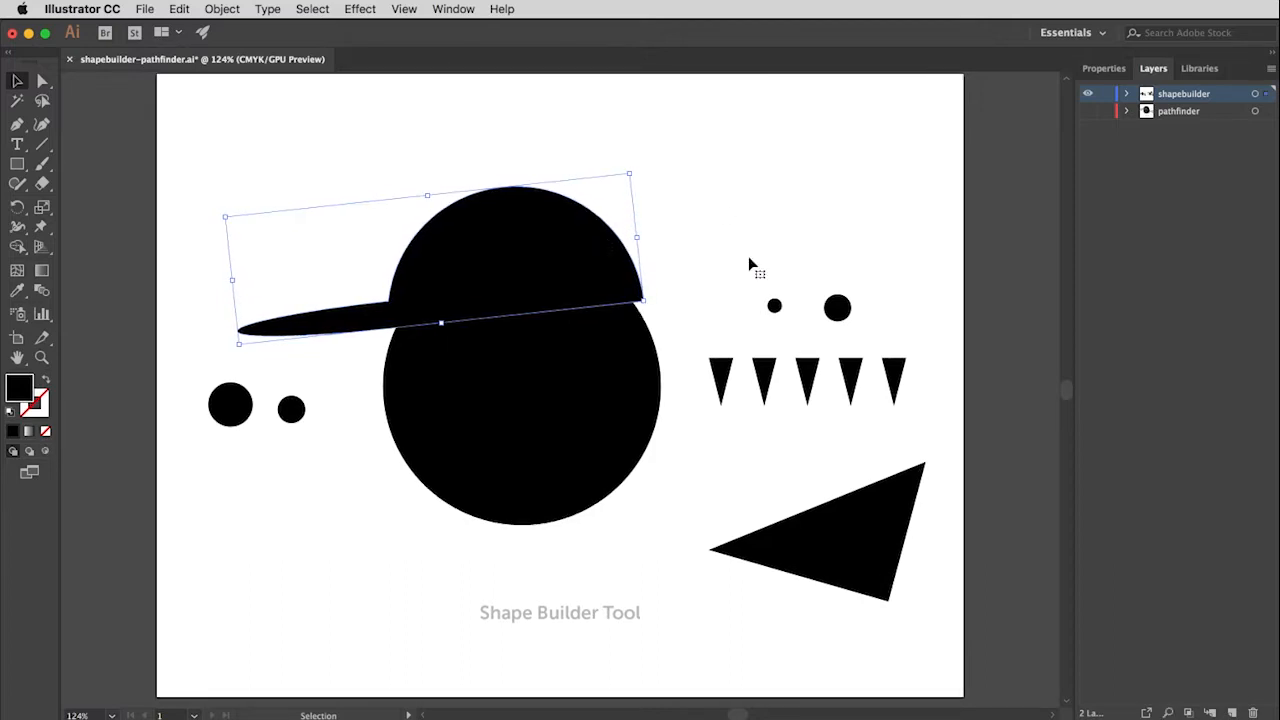
click(713, 244)
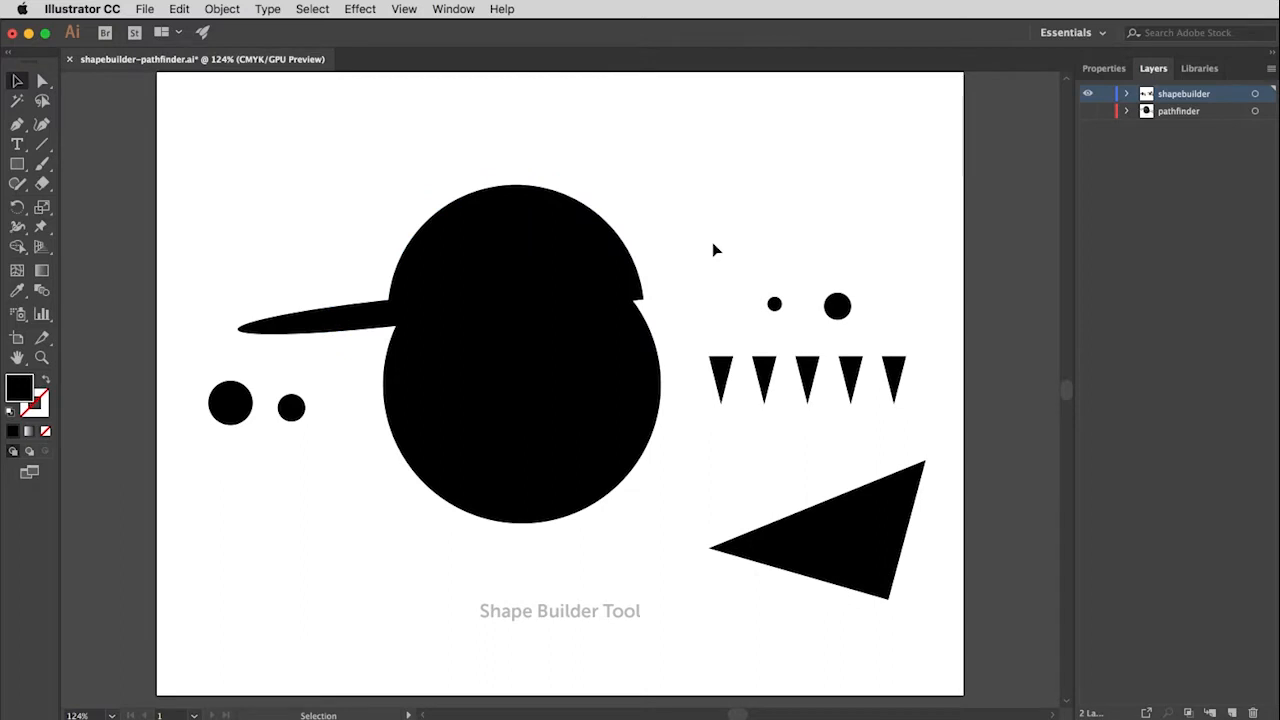
click(575, 262)
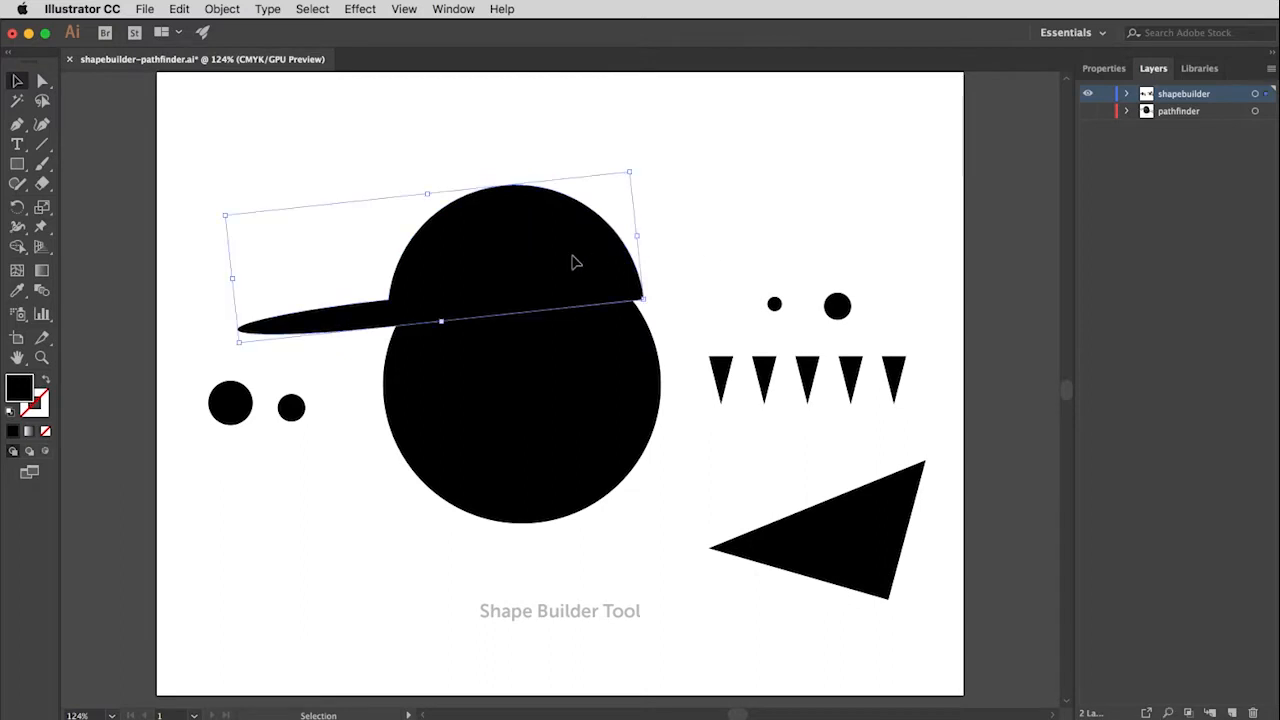
shift+click(590, 410)
click(722, 202)
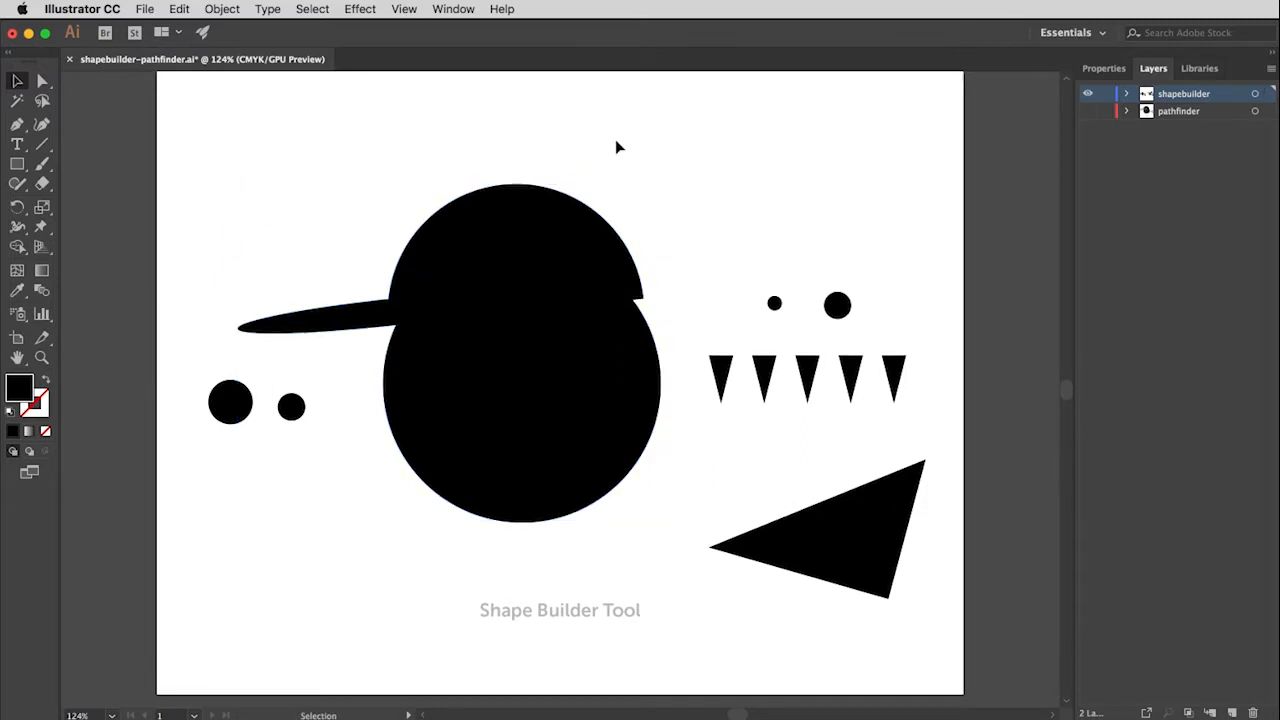
Step: Select the cap and the large circle and merge them into one head shape with the Shape Builder tool
drag(615, 141, 528, 364)
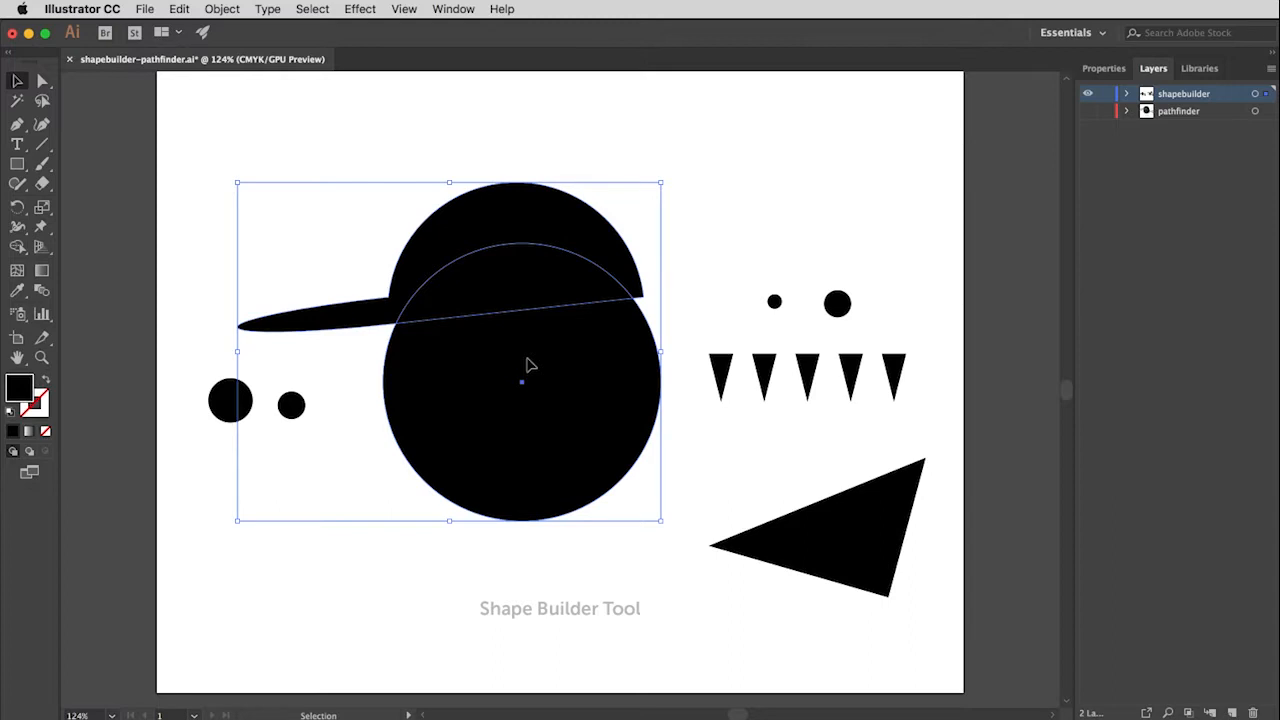
click(17, 247)
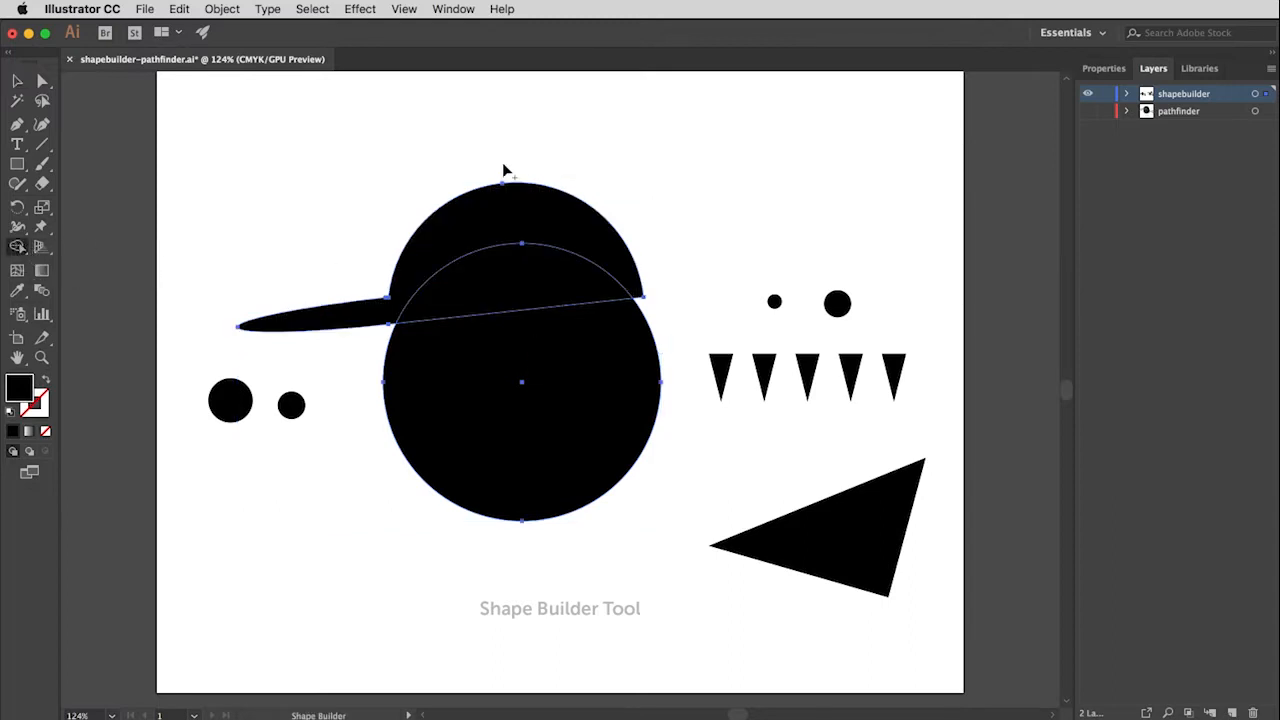
drag(485, 152, 486, 373)
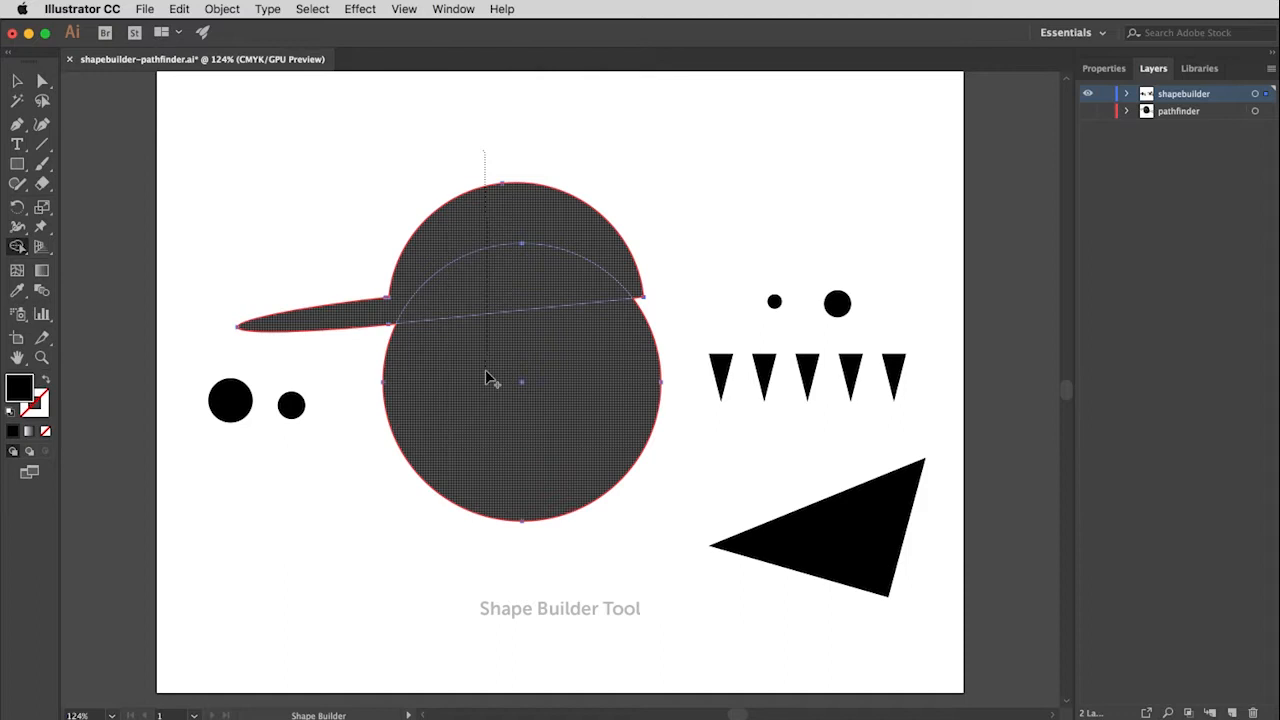
drag(486, 373, 486, 373)
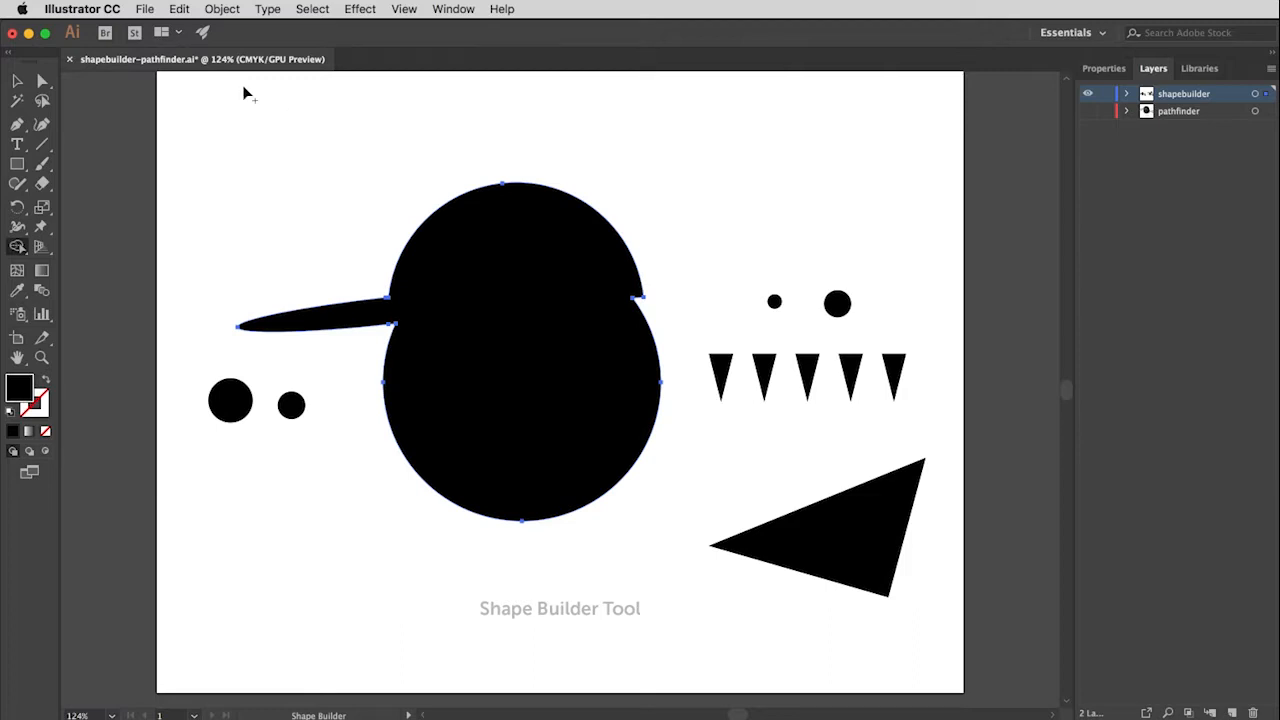
Step: Move the large triangle over the head's lower-right edge and select both shapes for the Shape Builder tool
click(16, 82)
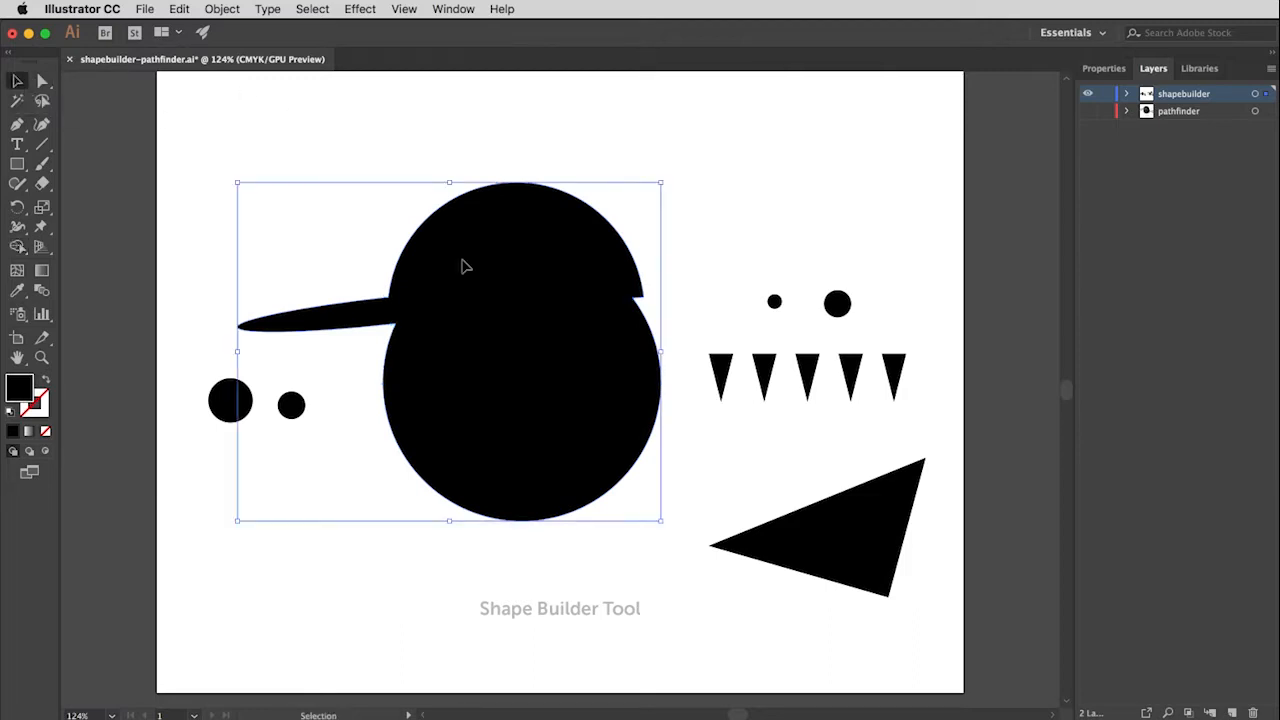
click(866, 546)
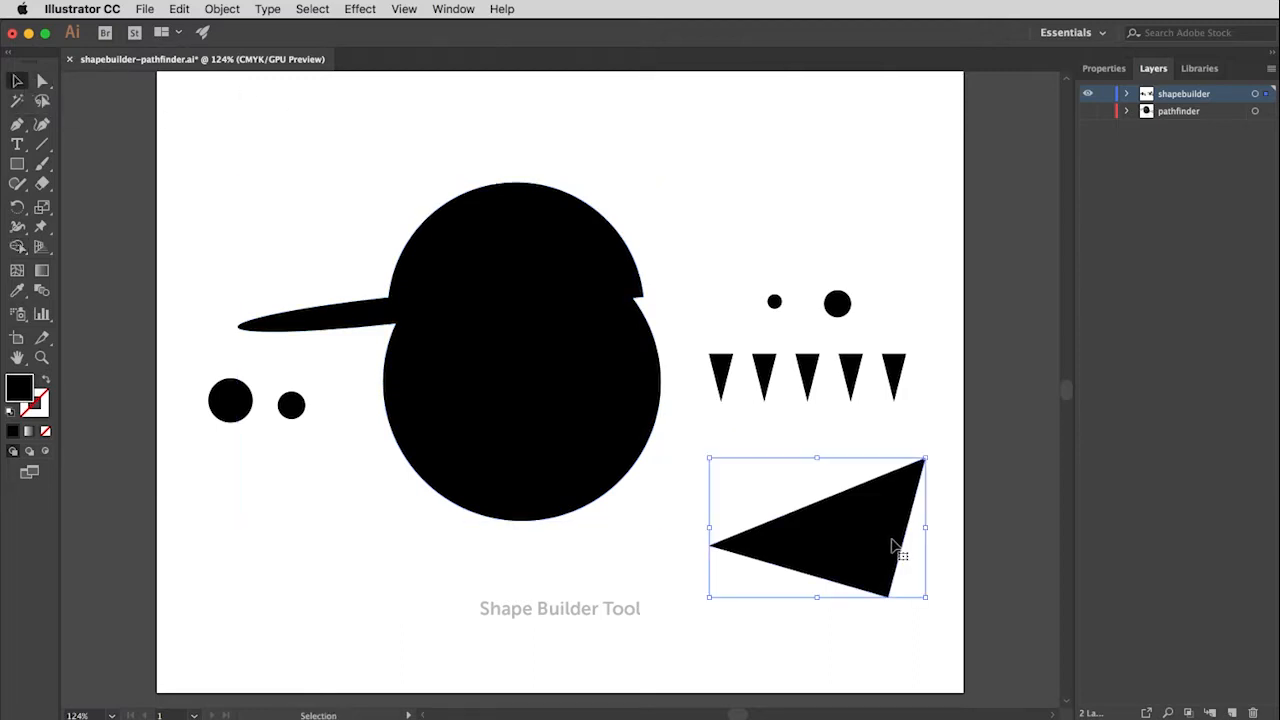
drag(880, 534, 637, 434)
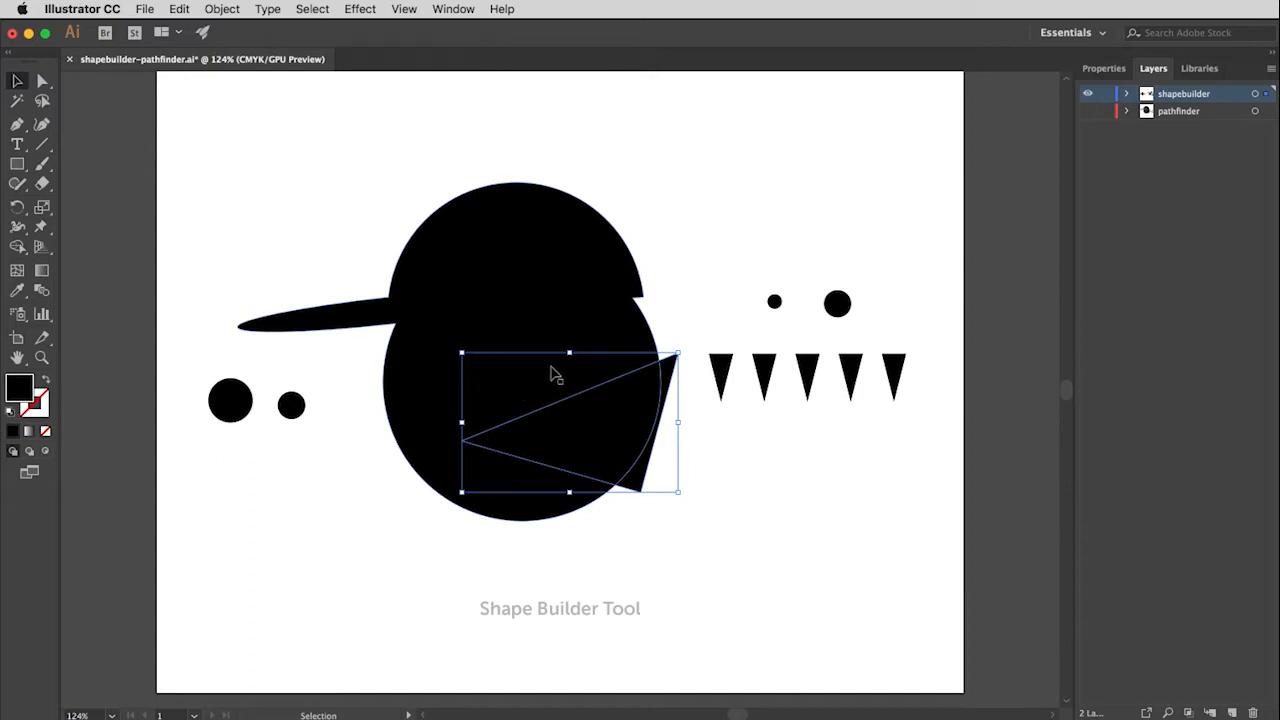
shift+click(566, 246)
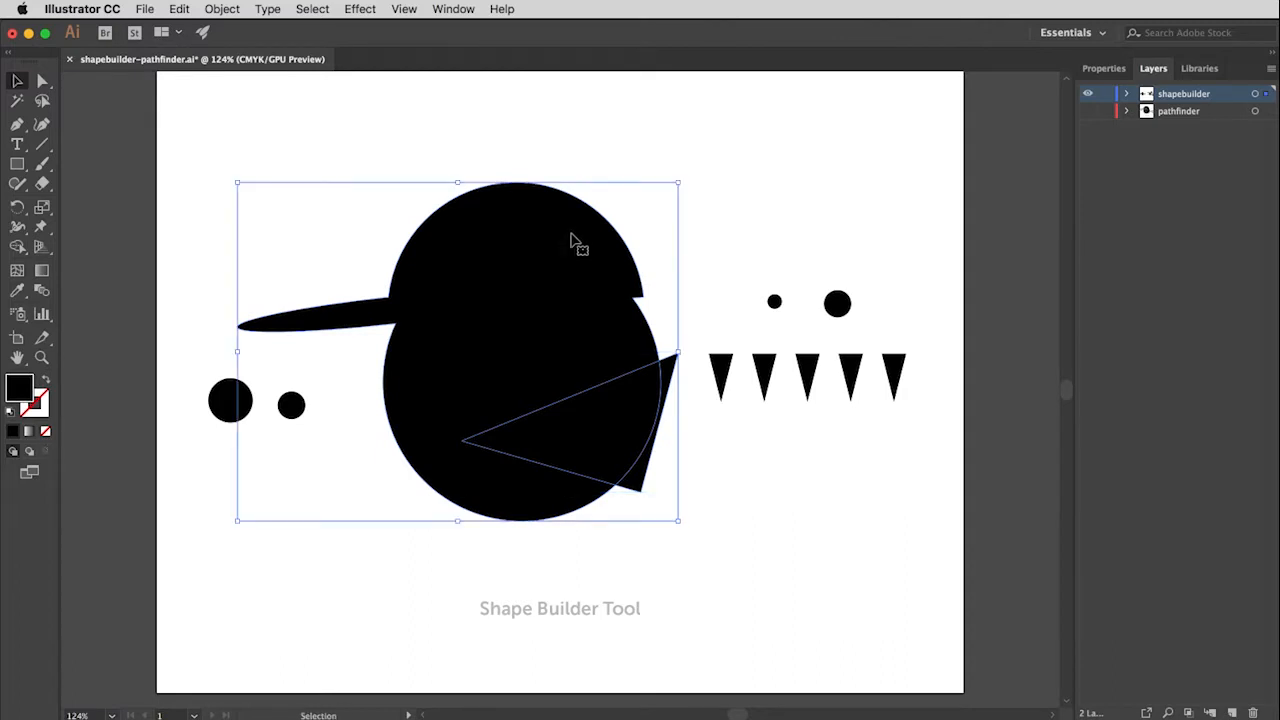
click(18, 247)
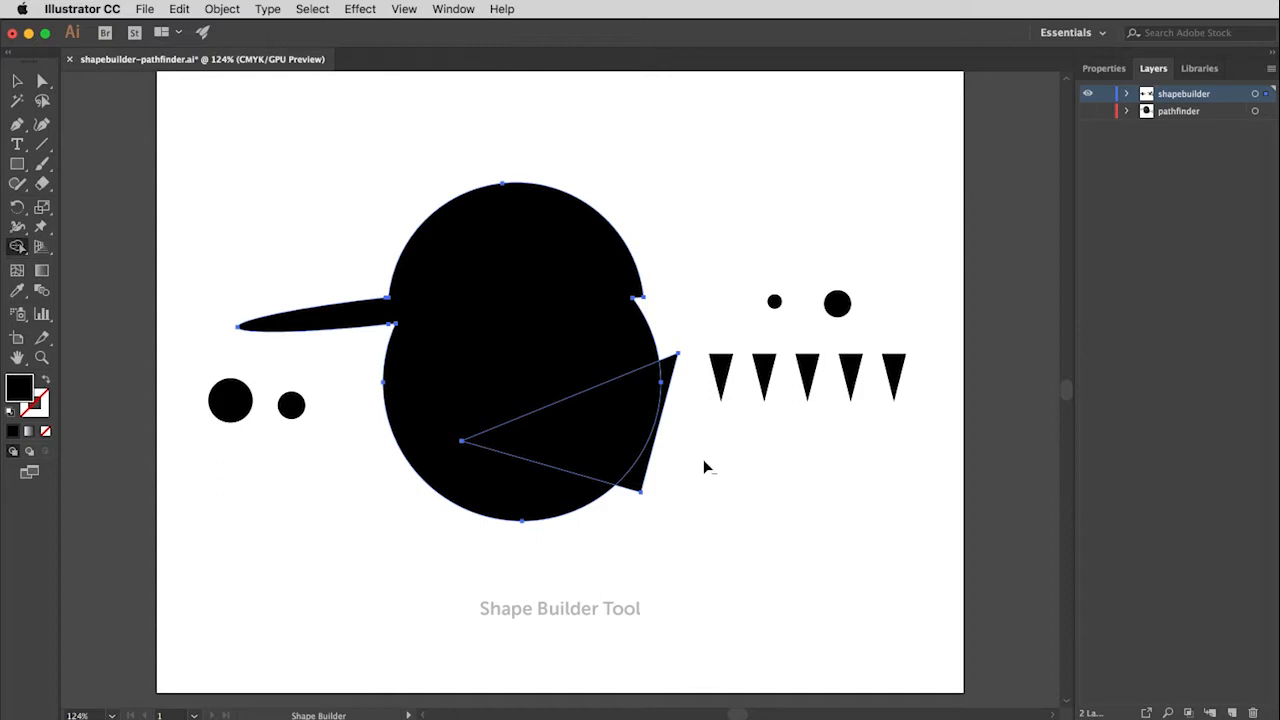
Step: Try to subtract the triangle while extending the Shape Builder stroke into the head, and undo the removal
drag(705, 459, 581, 436)
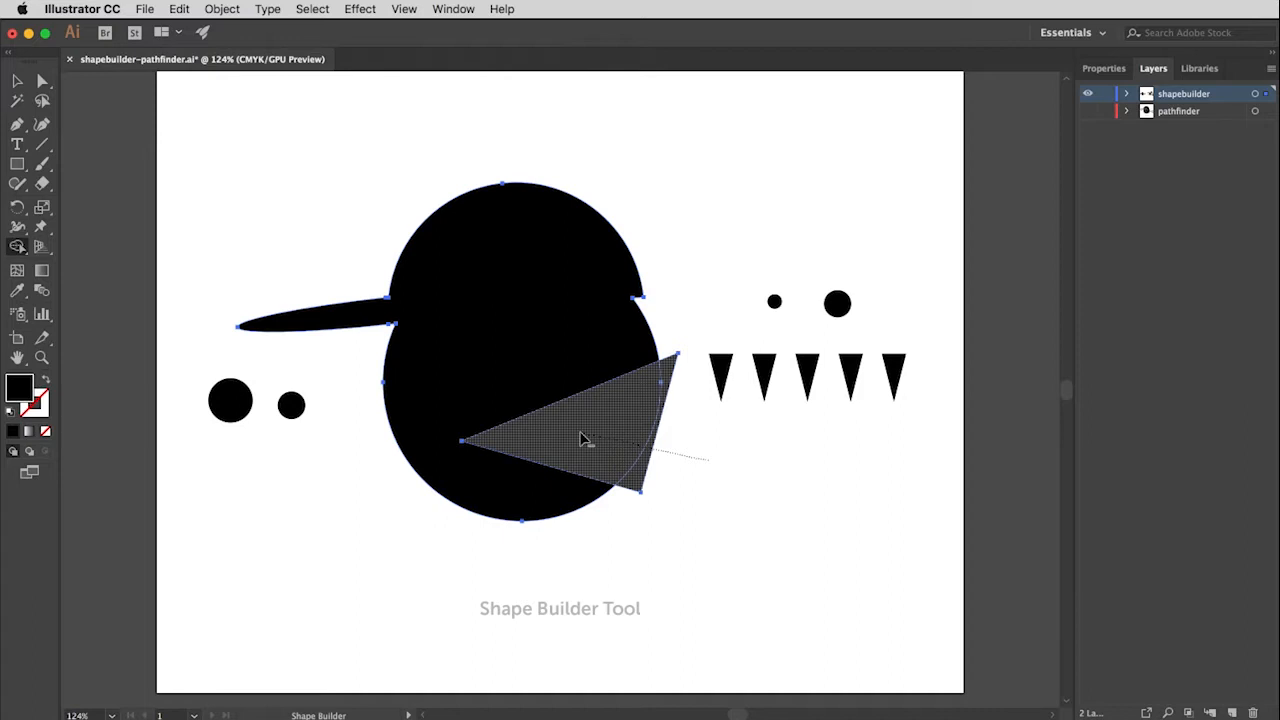
drag(565, 427, 513, 401)
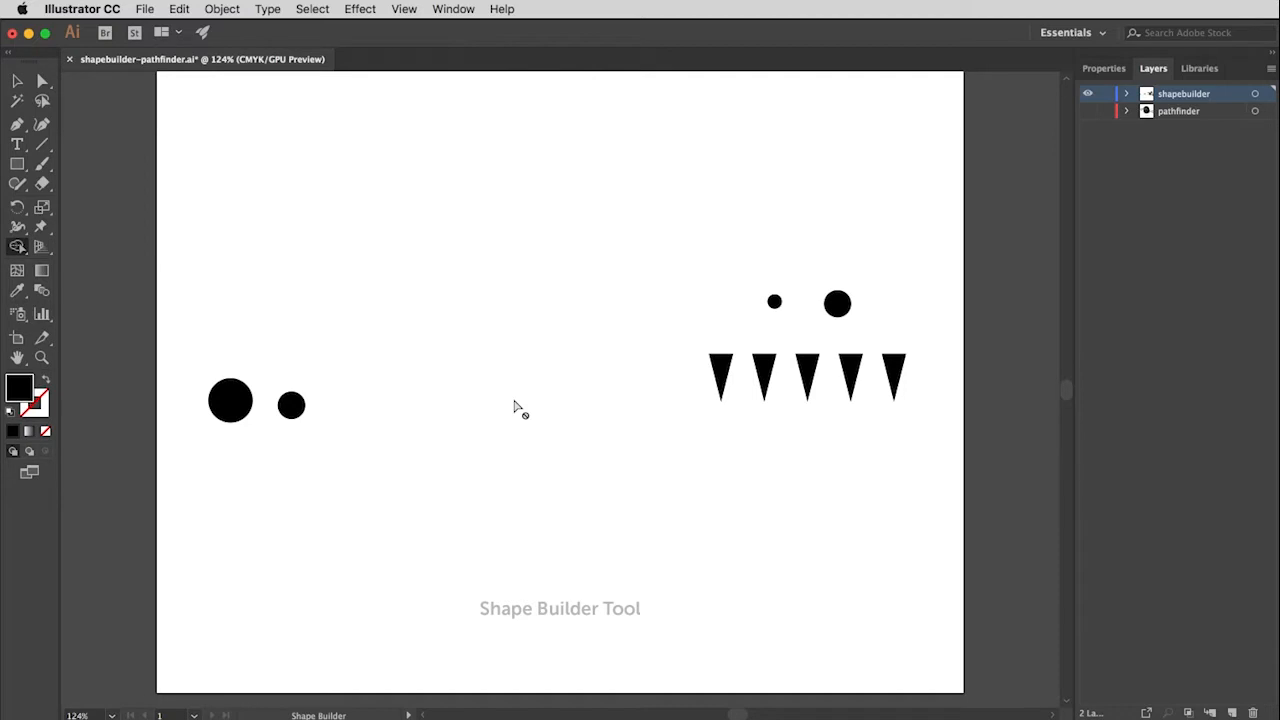
key(super+z)
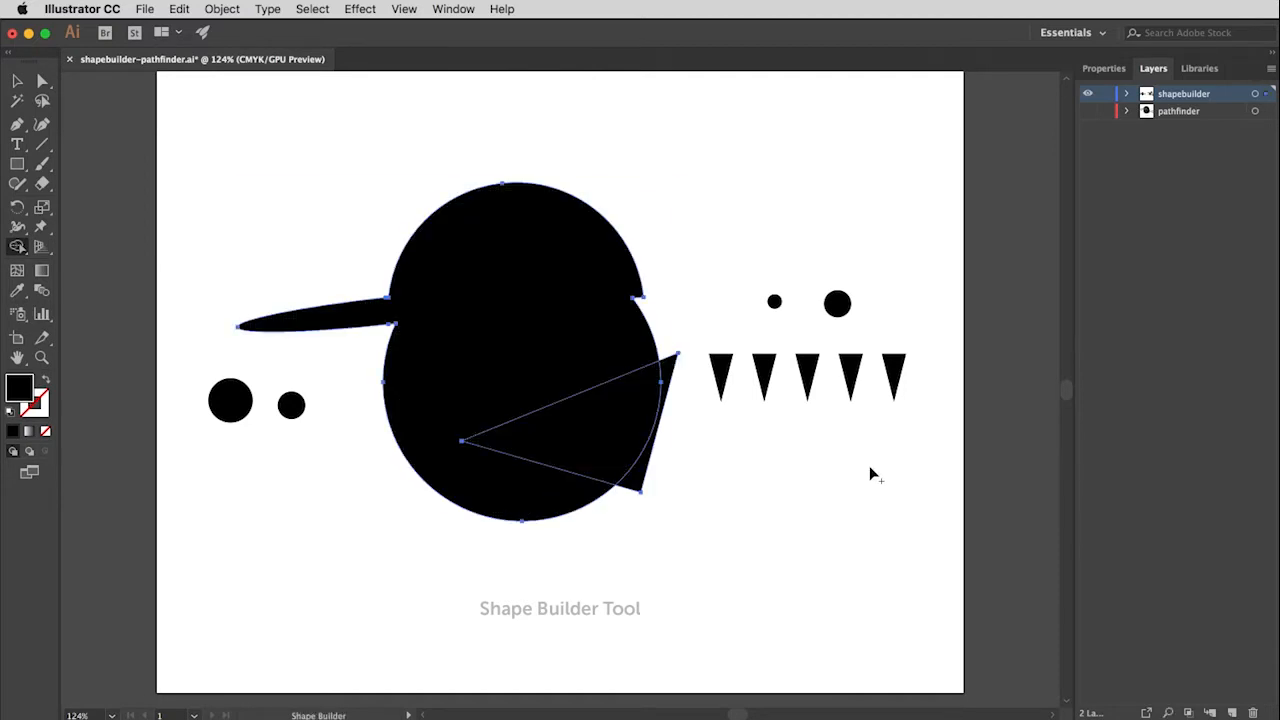
Step: Subtract only the triangle's regions from the head with the Shape Builder tool to cut an open mouth
scroll(671, 453, up, 1)
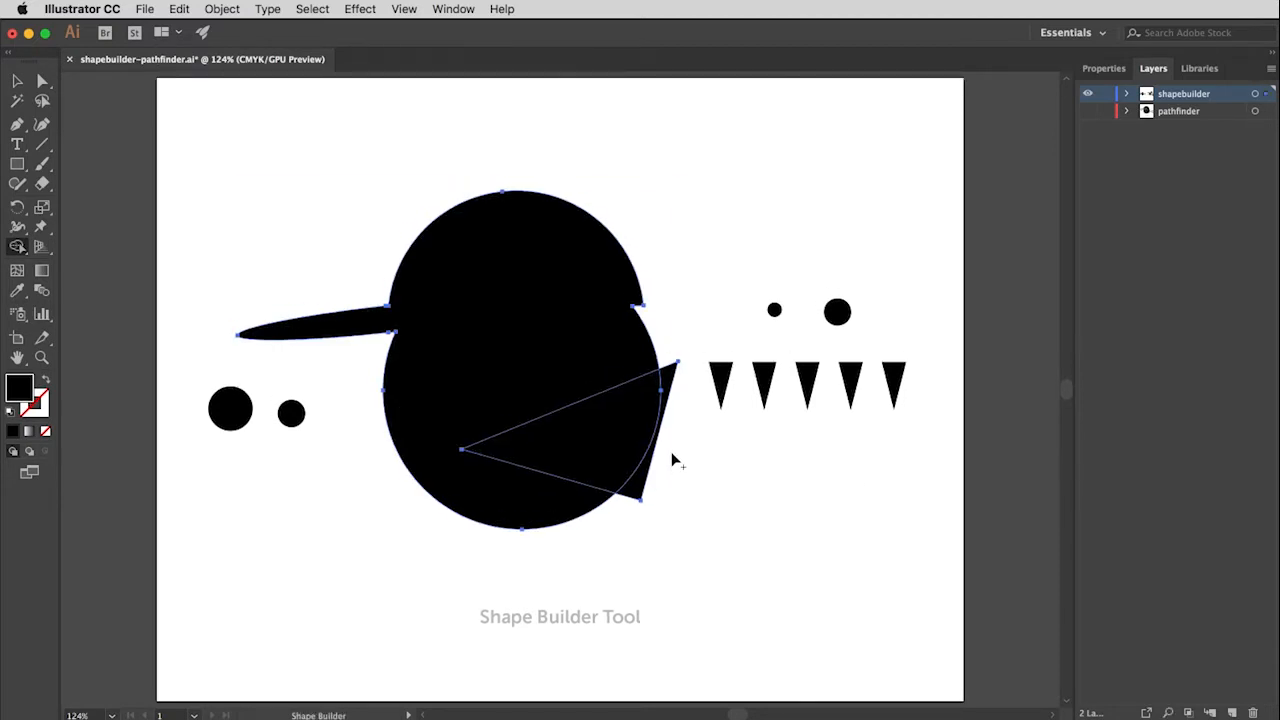
drag(670, 452, 620, 443)
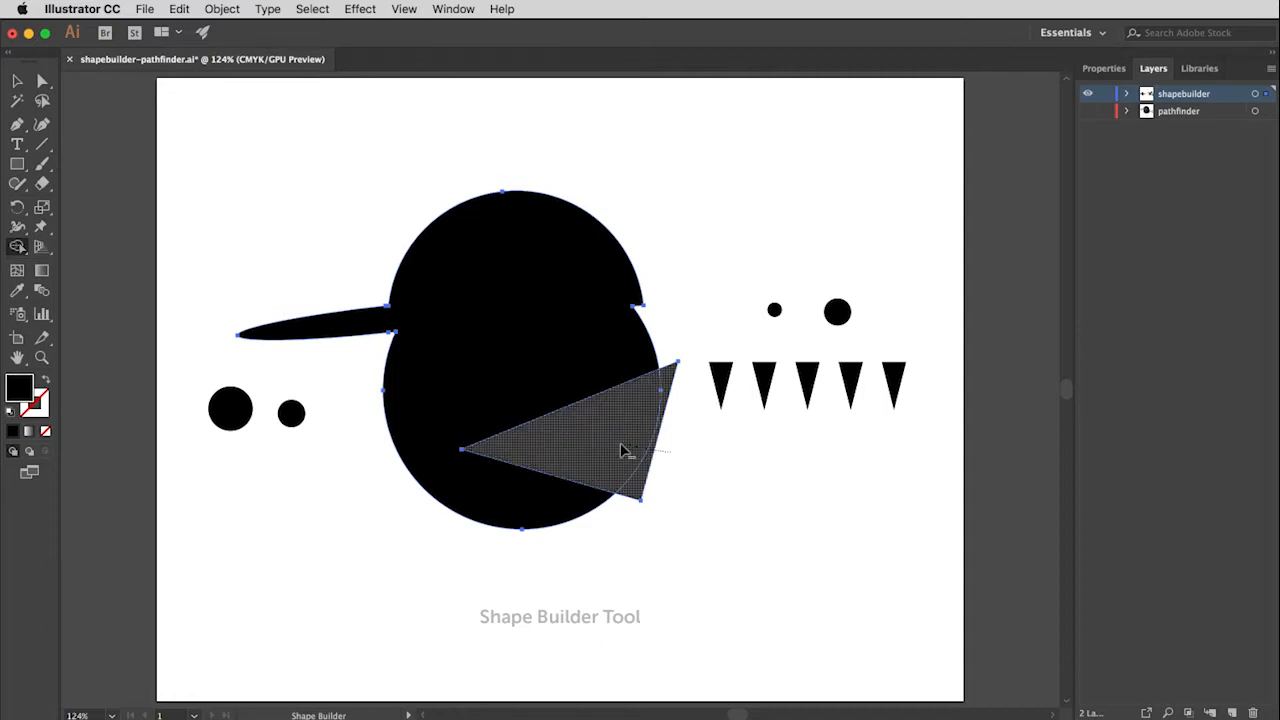
drag(620, 444, 620, 444)
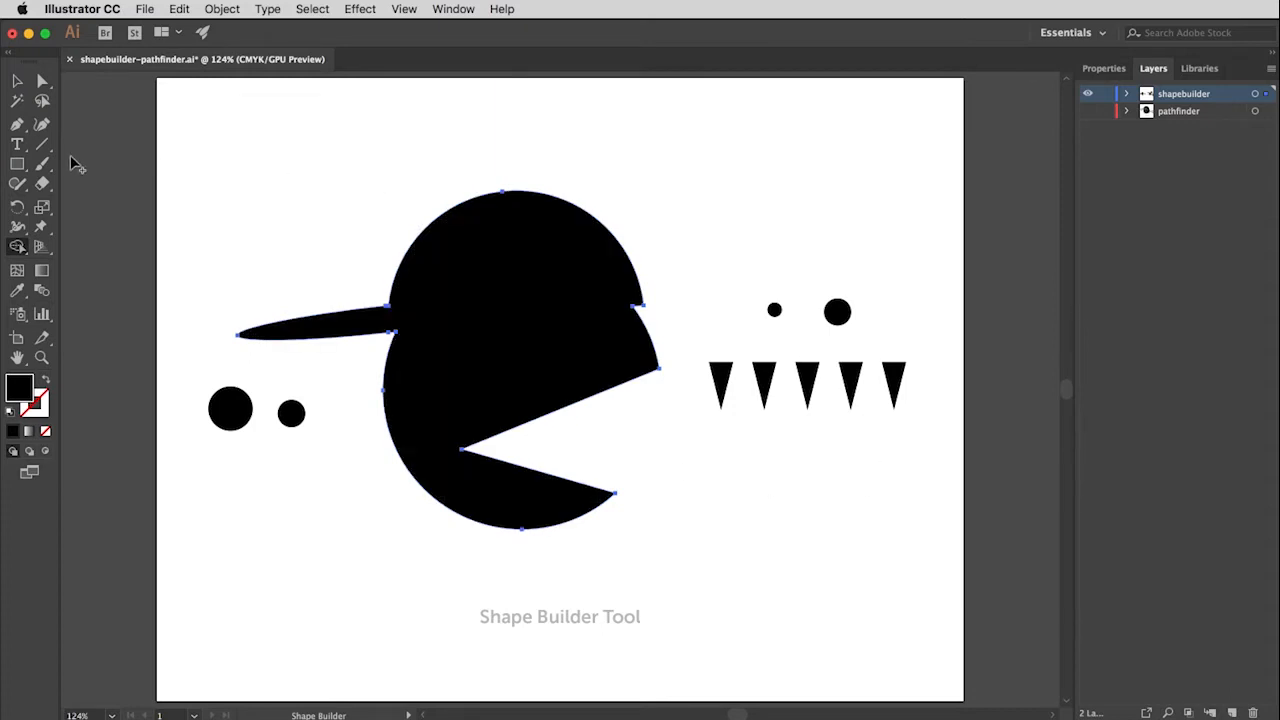
Step: Move the larger of the two circles beside the head onto the face above the mouth as an eye
click(16, 86)
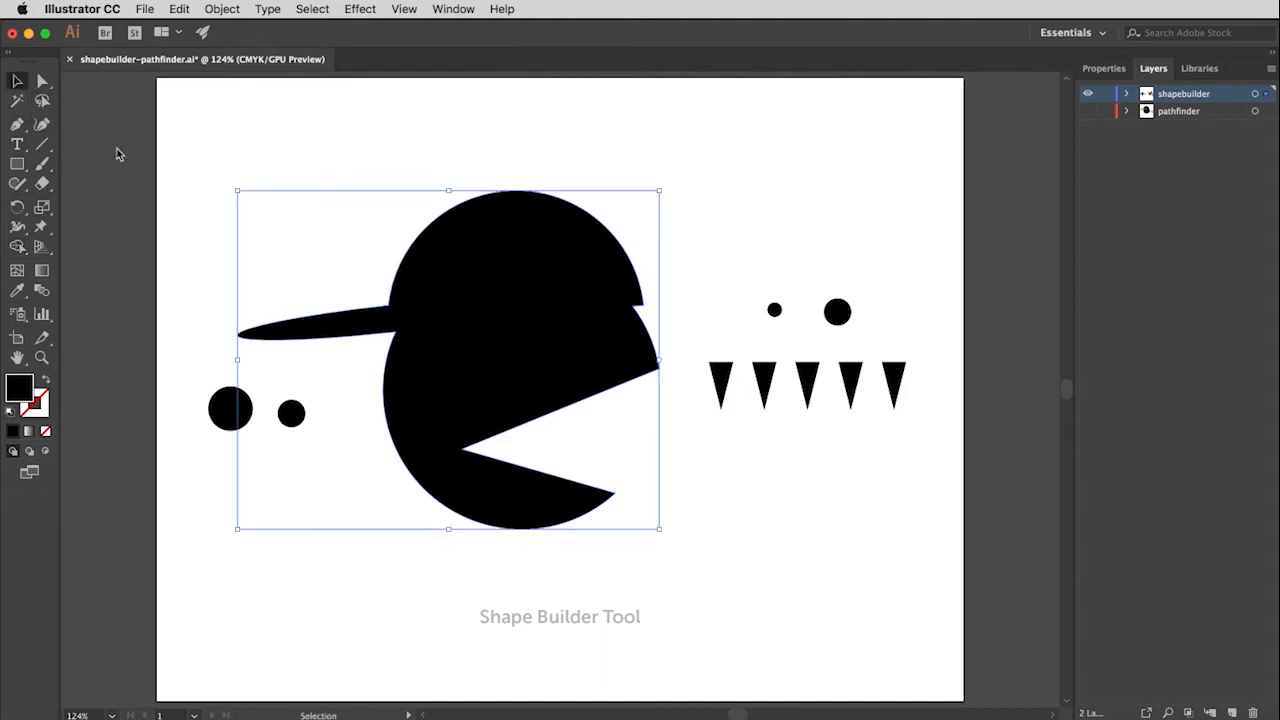
click(230, 416)
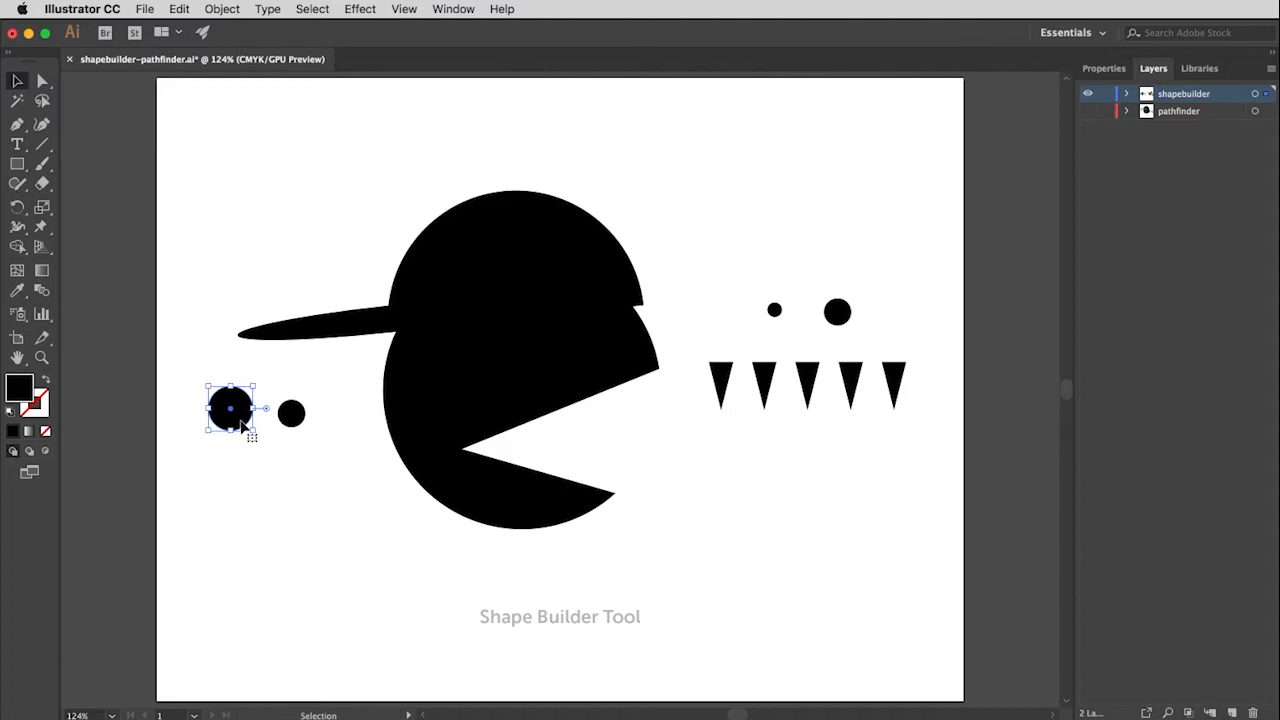
drag(234, 430, 501, 385)
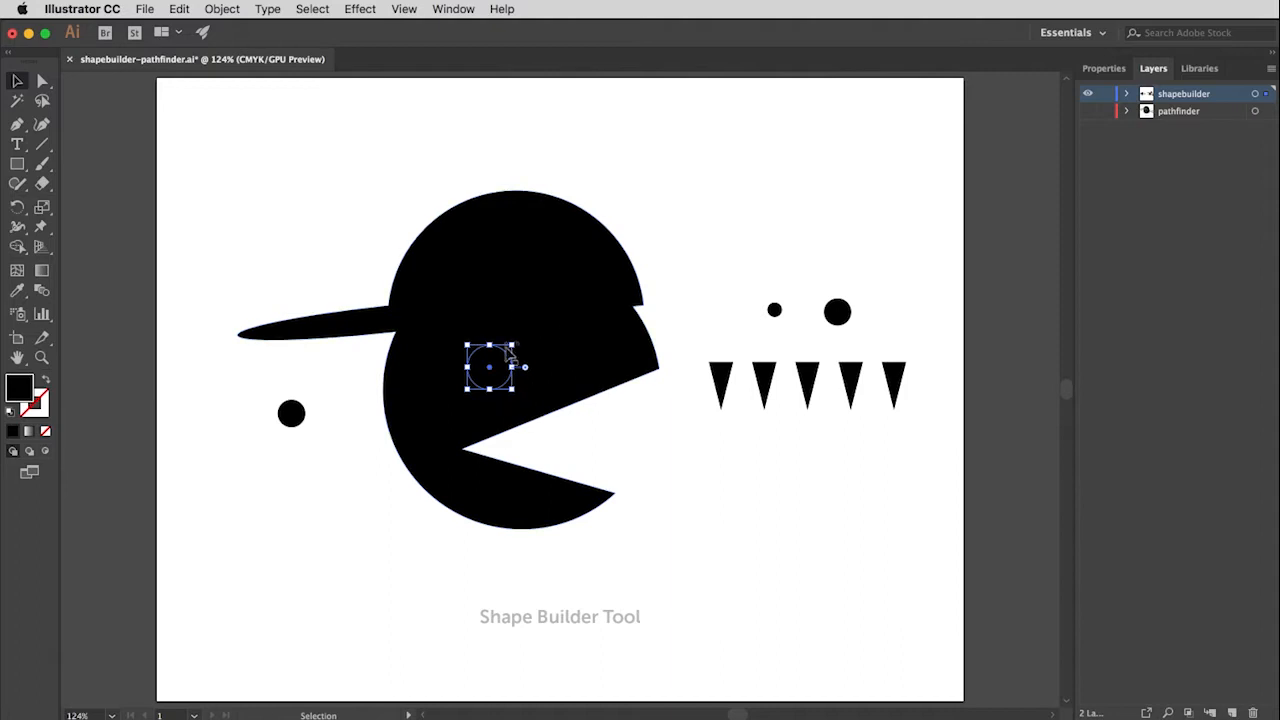
Step: Subtract the circle on the face from the head with the Shape Builder tool to cut out the larger eye
click(566, 357)
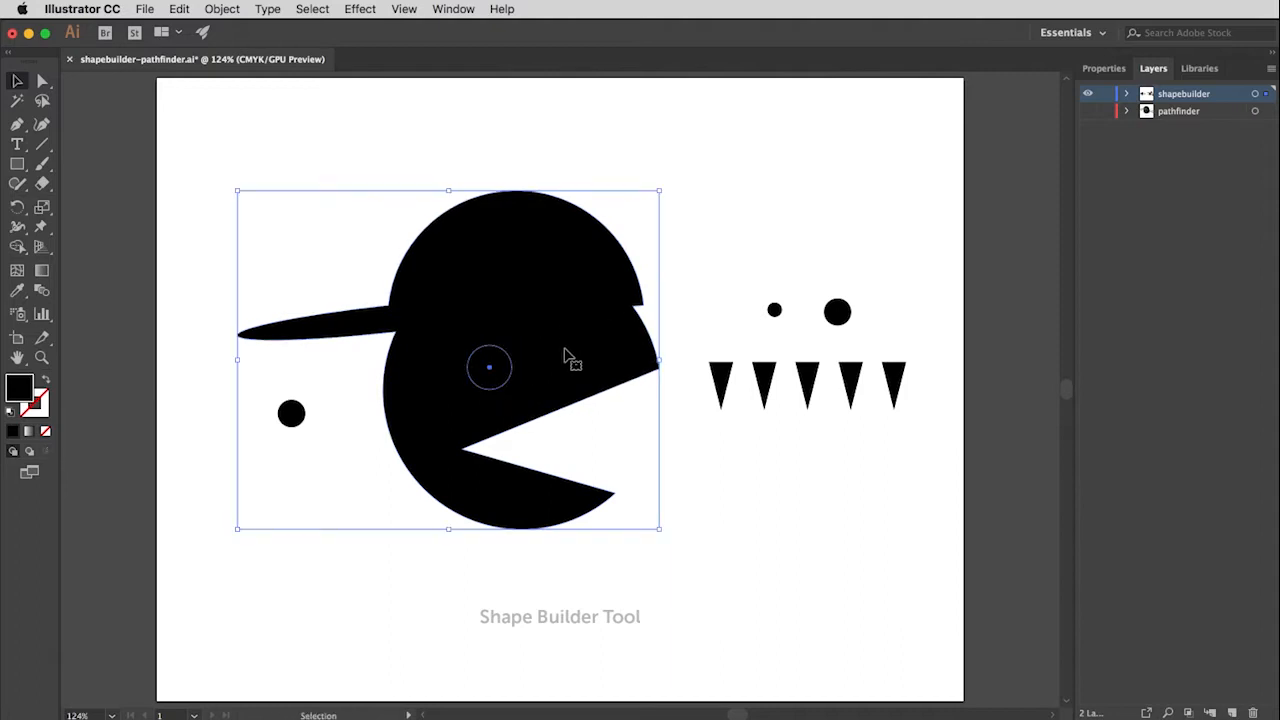
click(17, 246)
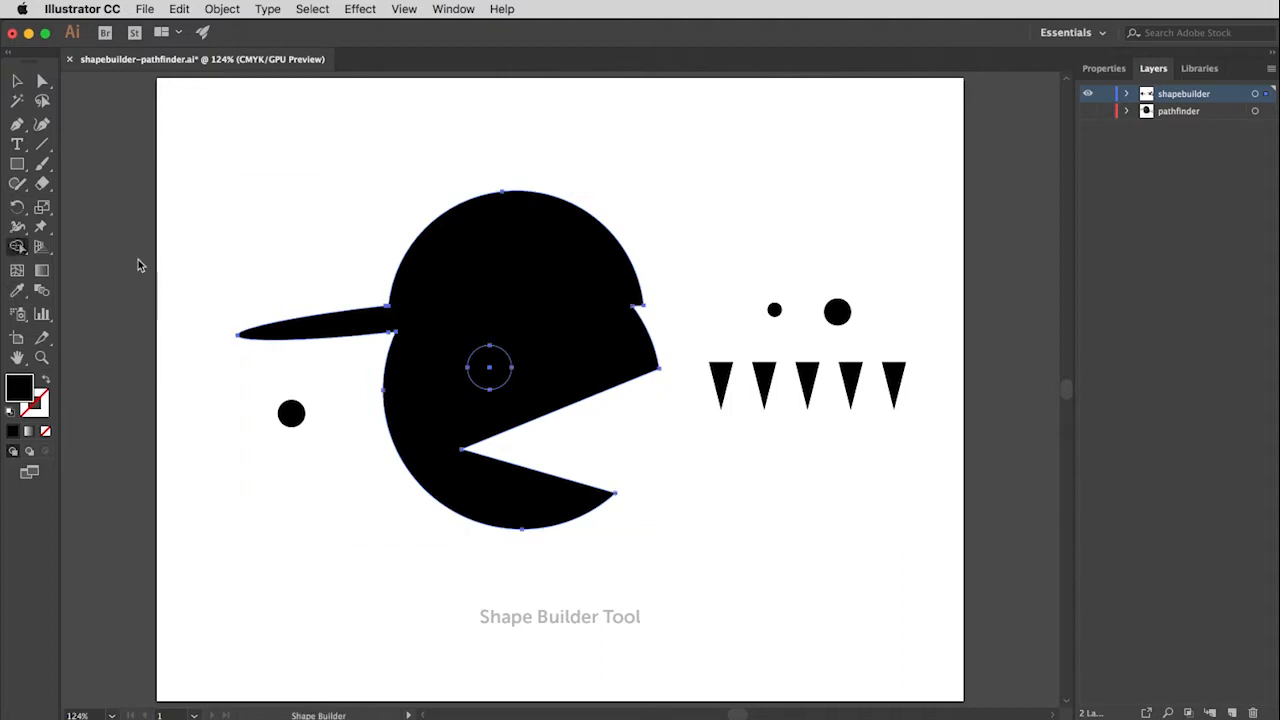
alt+click(500, 362)
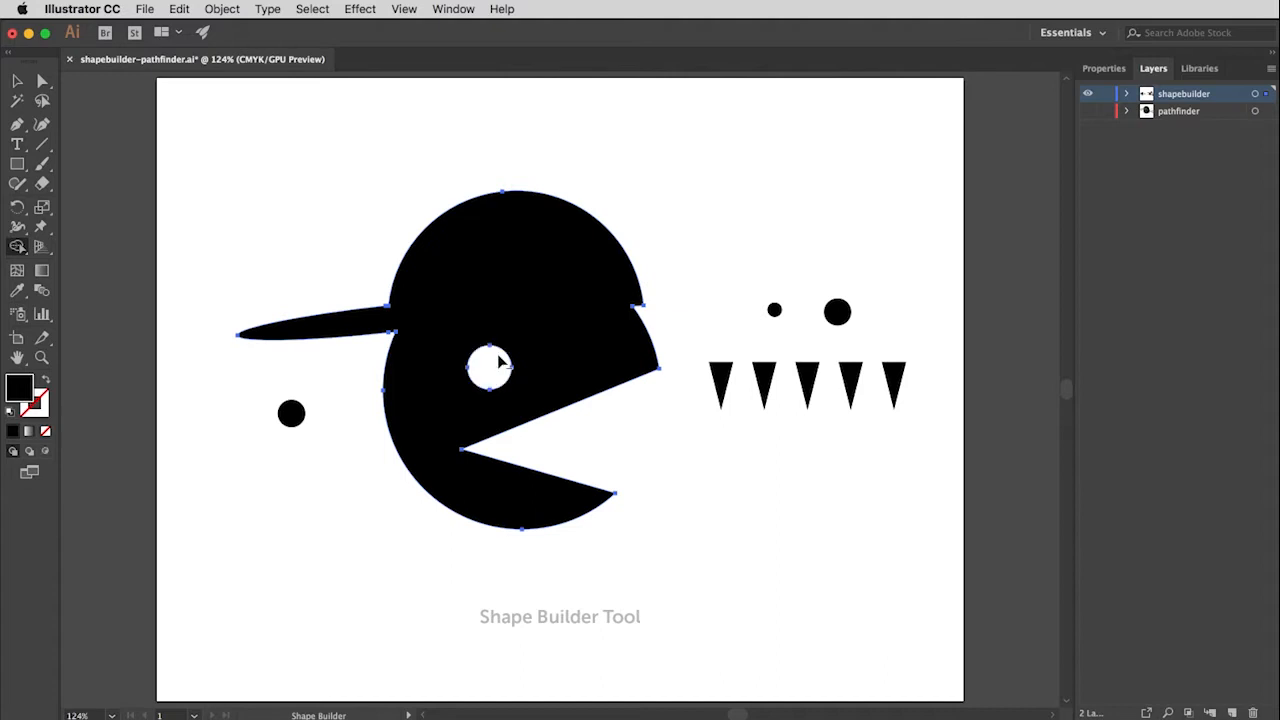
super+click(746, 437)
Step: Move the larger circle from above the small triangles onto the face and subtract it with the Shape Builder tool as a second eye
key(v)
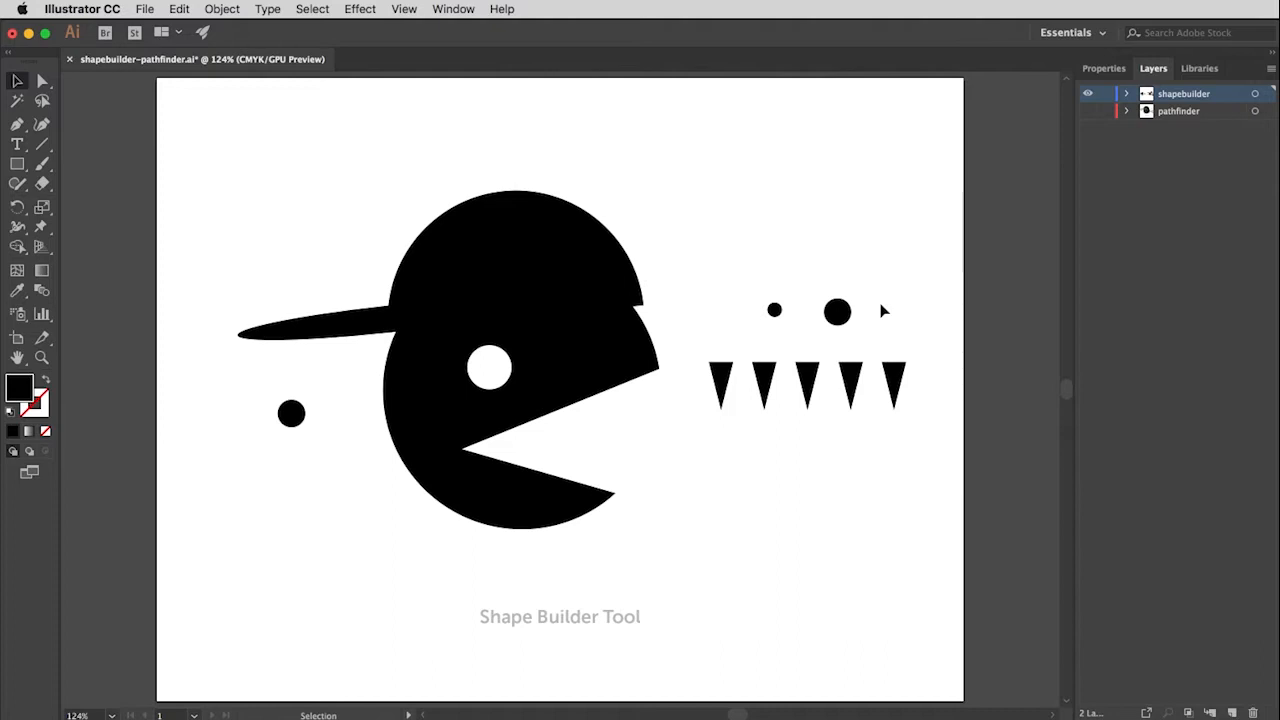
key(a)
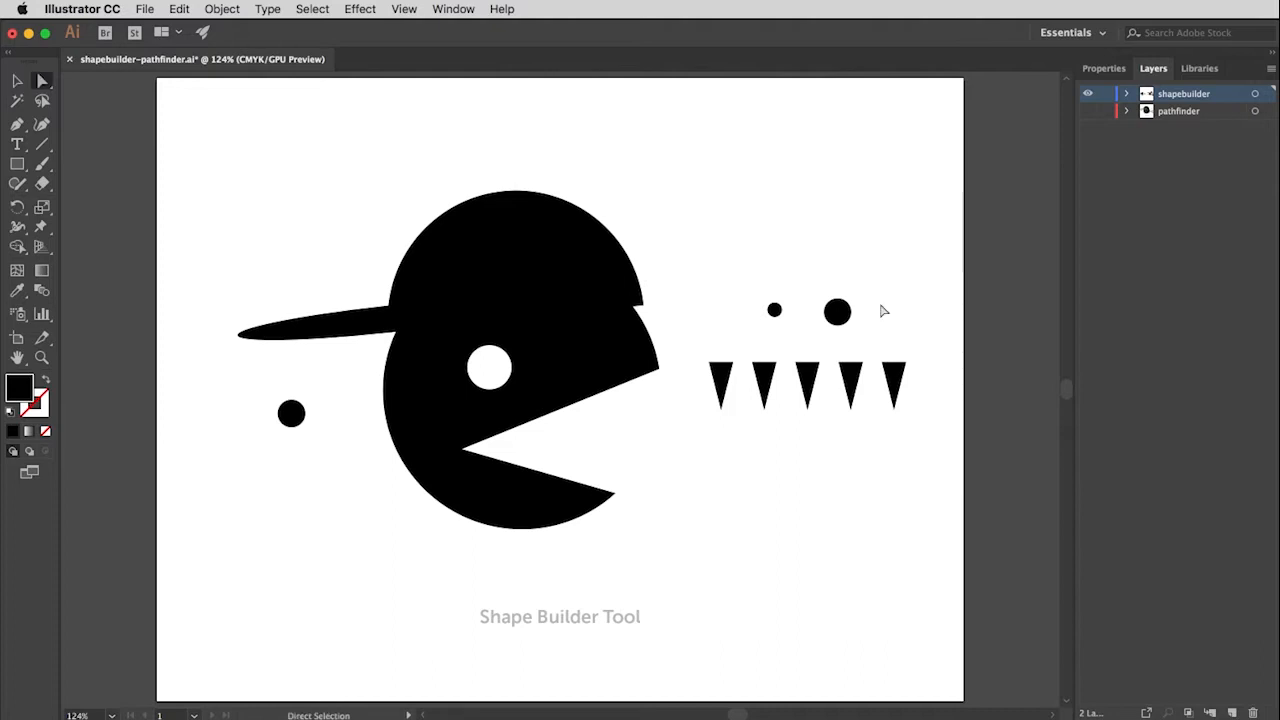
key(v)
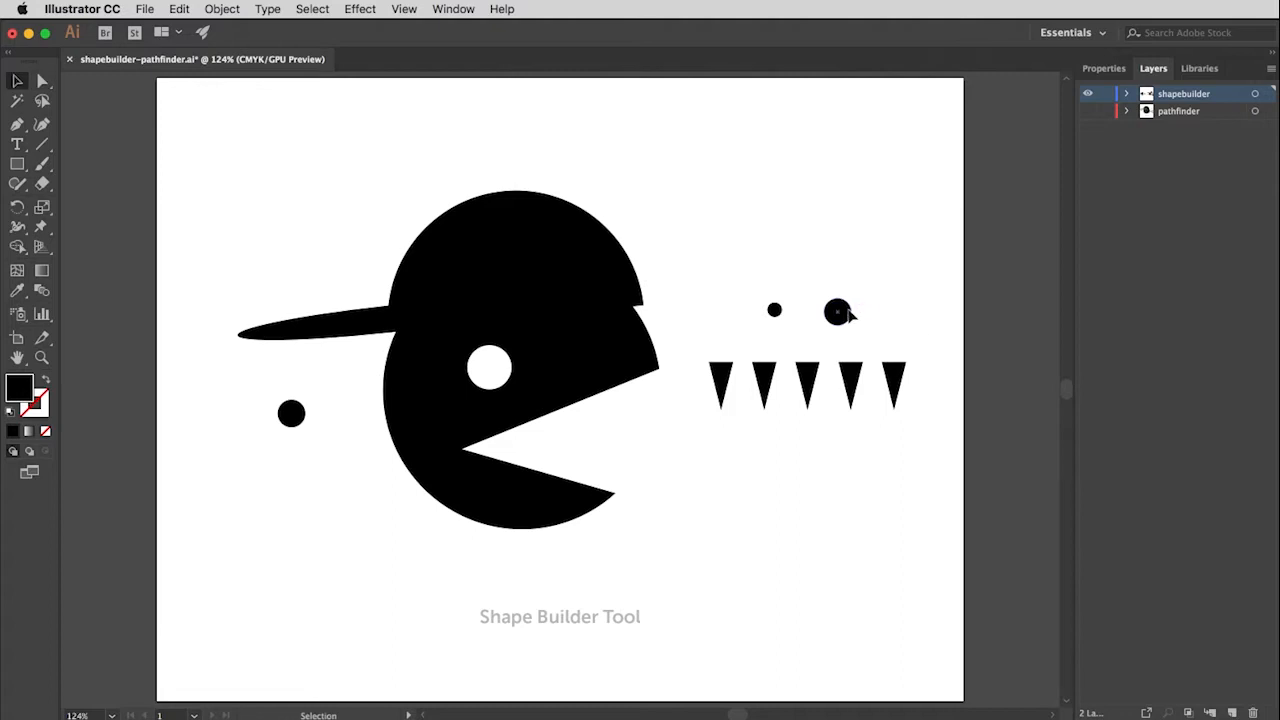
drag(838, 313, 600, 345)
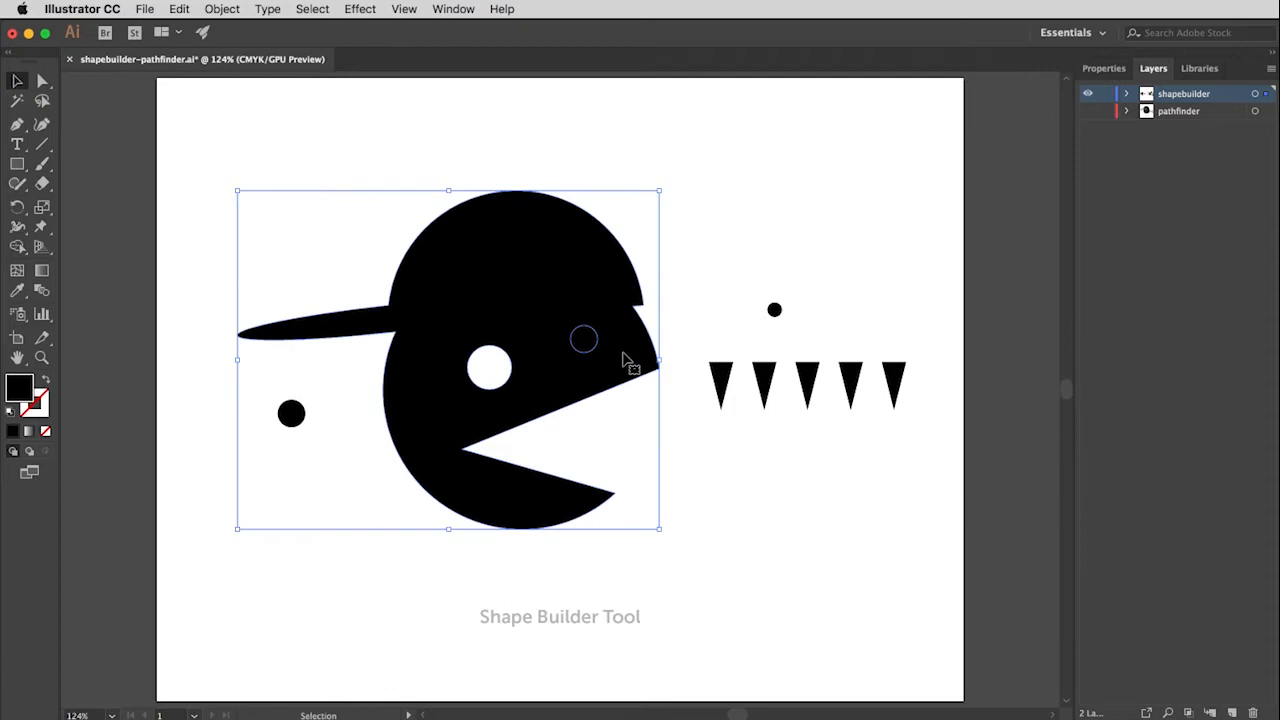
click(20, 246)
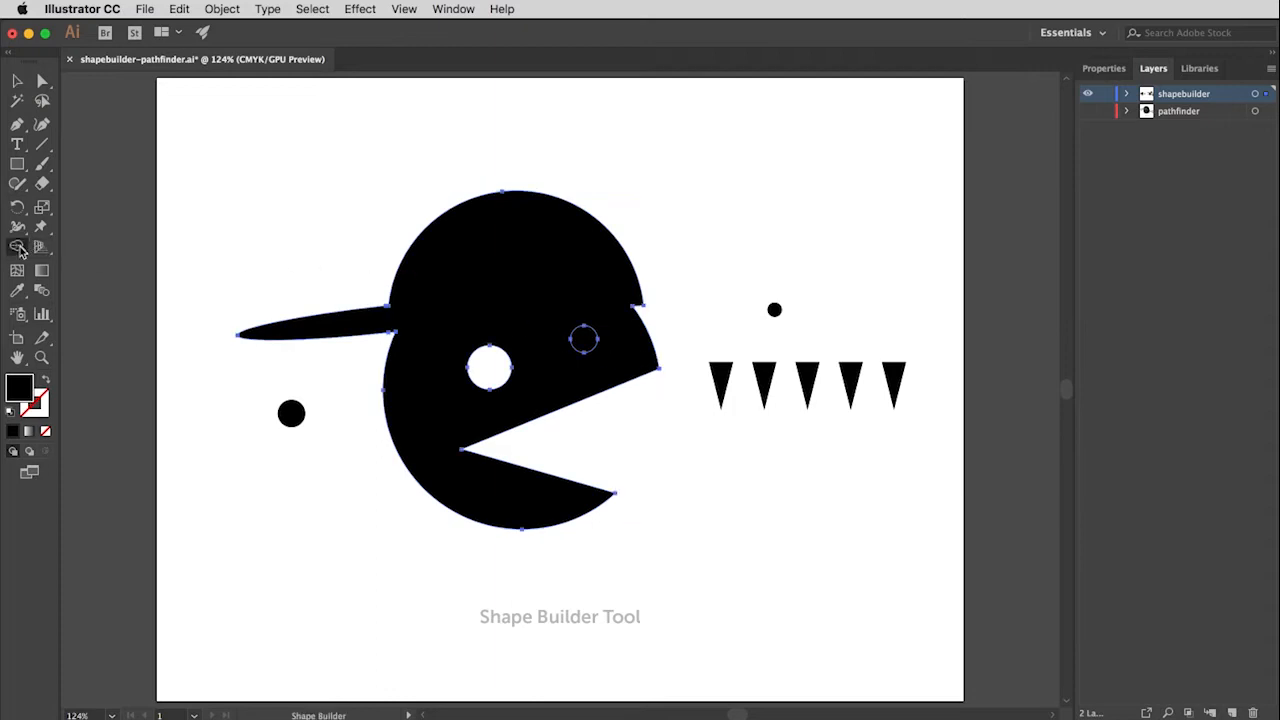
alt+click(586, 340)
super+click(737, 237)
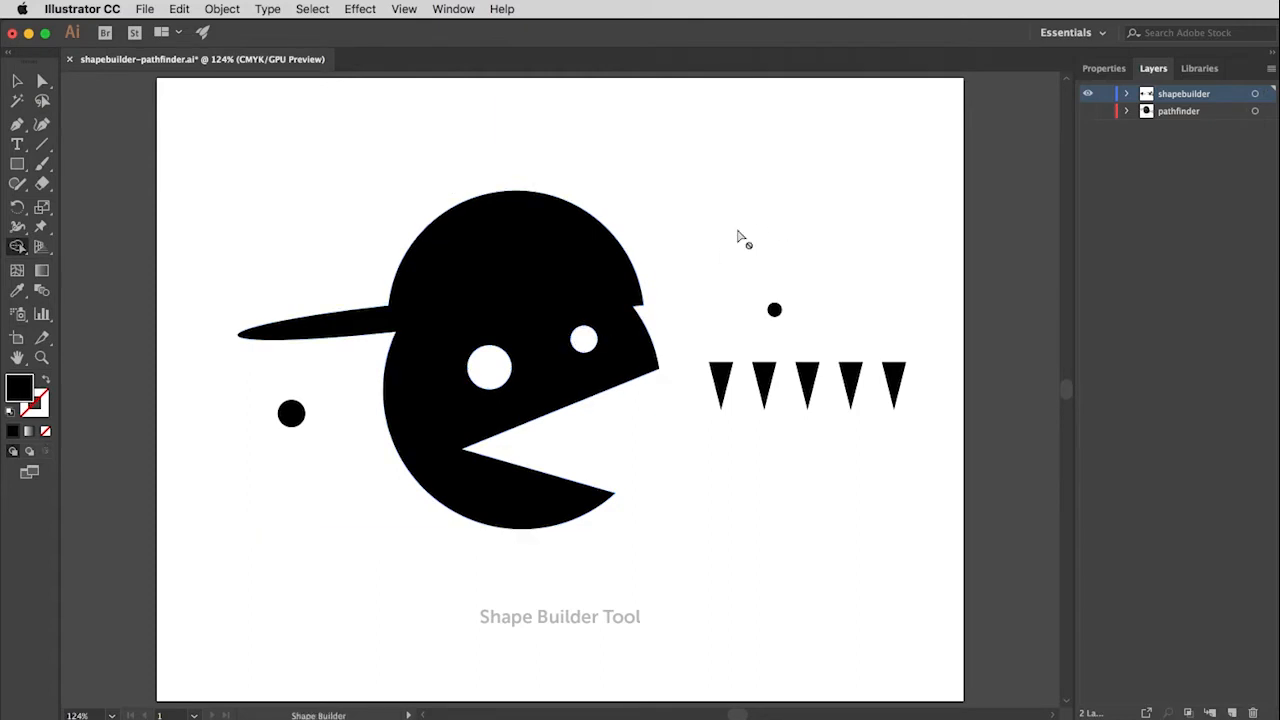
Step: Place the two remaining black circles inside the eye holes as pupils, the larger one in the larger eye
key(v)
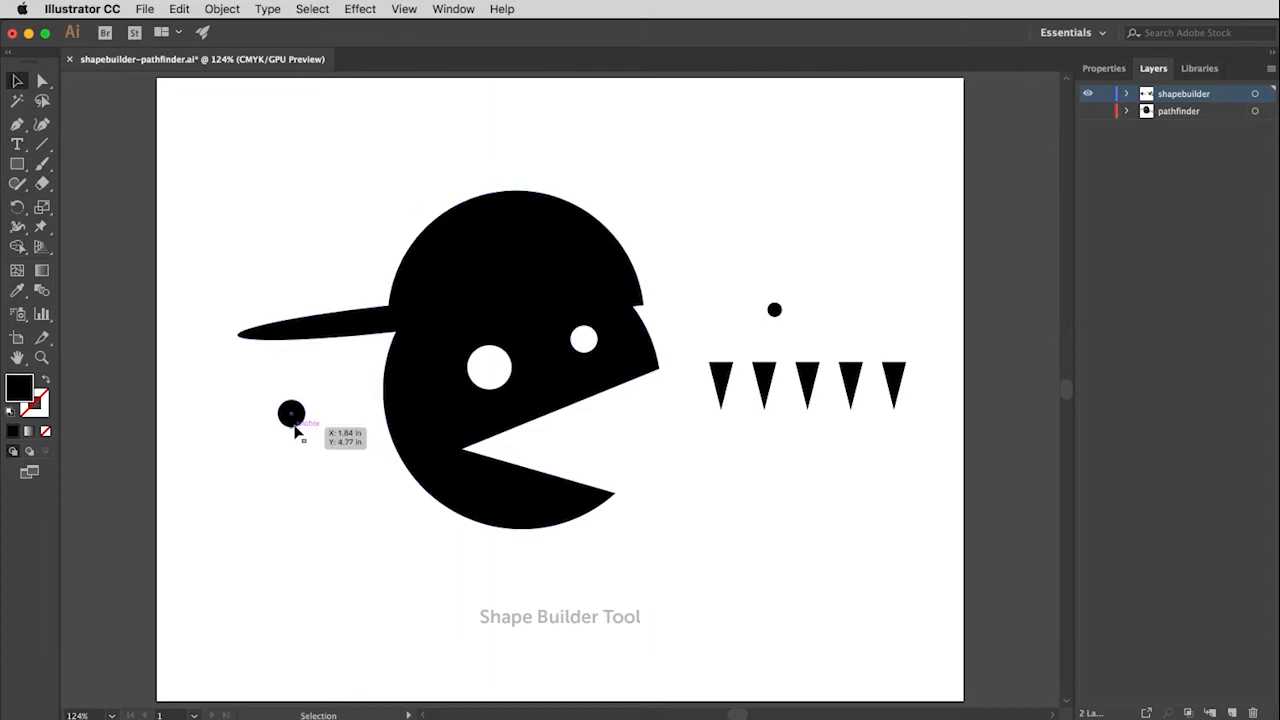
drag(293, 420, 493, 388)
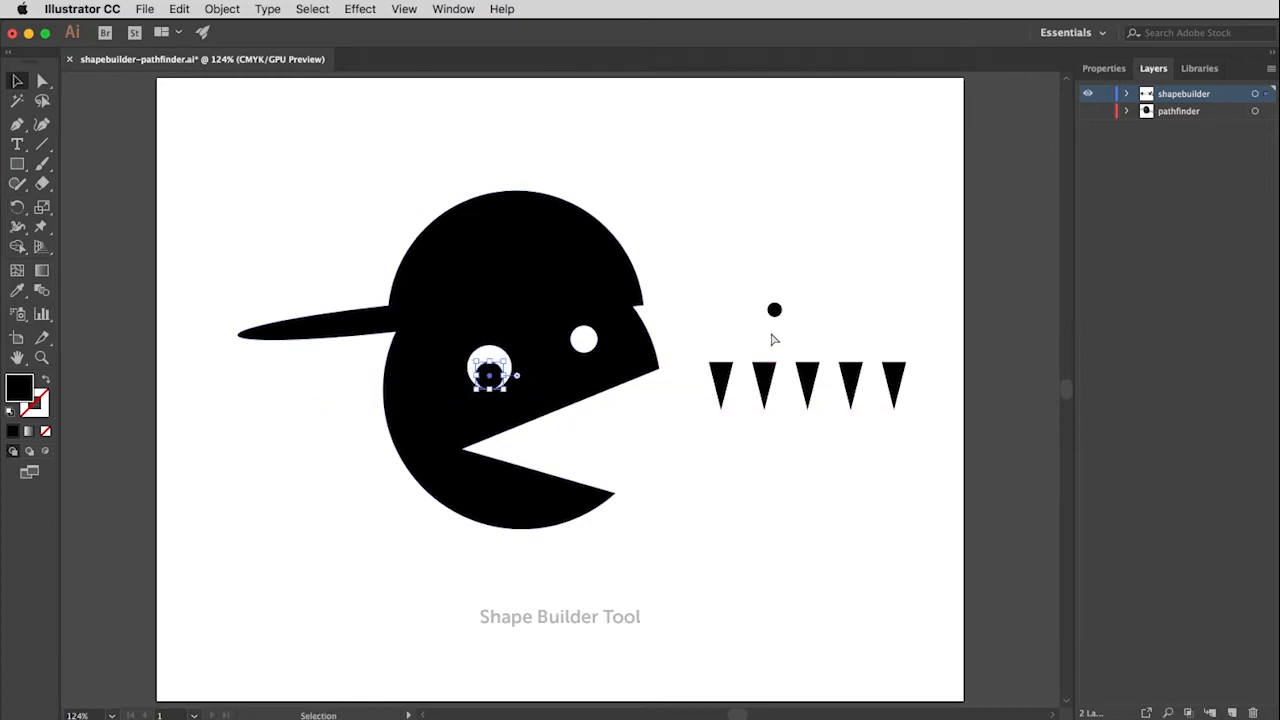
drag(776, 317, 590, 345)
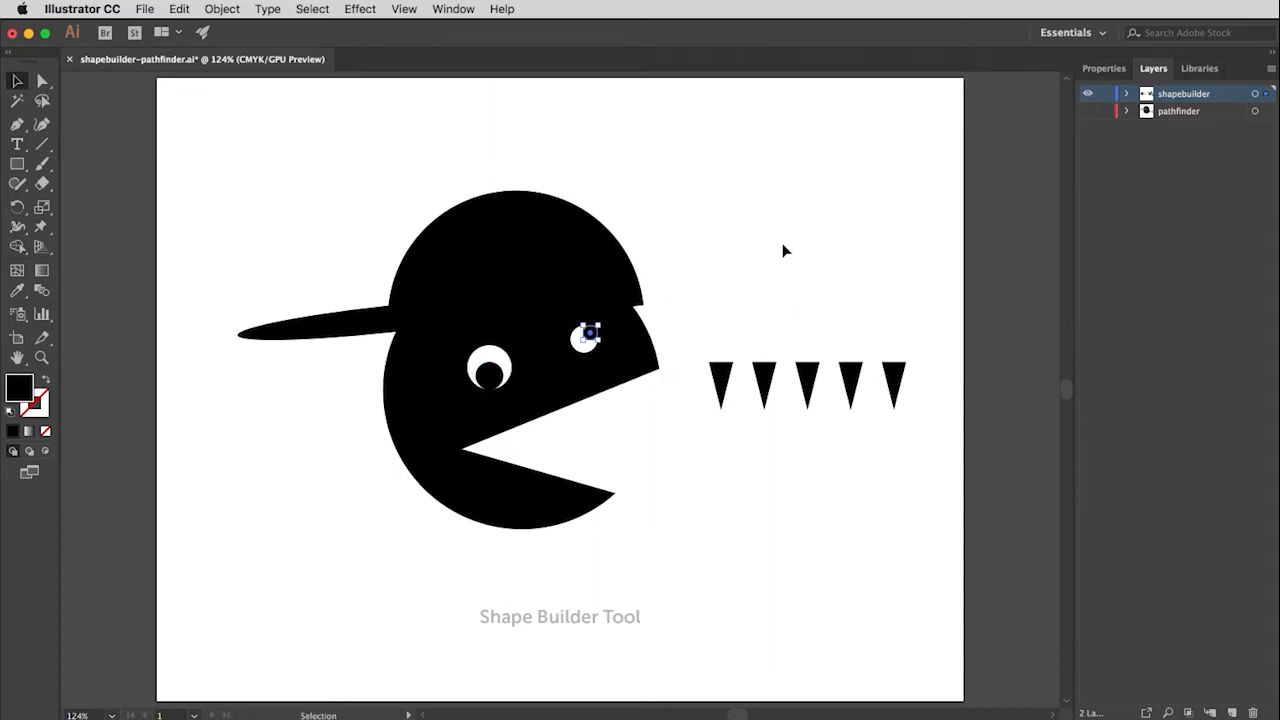
Step: Nudge the small pupil down and inward within its eye, and nudge the large pupil slightly up
key(Down)
key(Down)
key(Down)
key(Left)
key(Left)
key(Left)
click(783, 246)
click(495, 373)
key(Up)
key(Up)
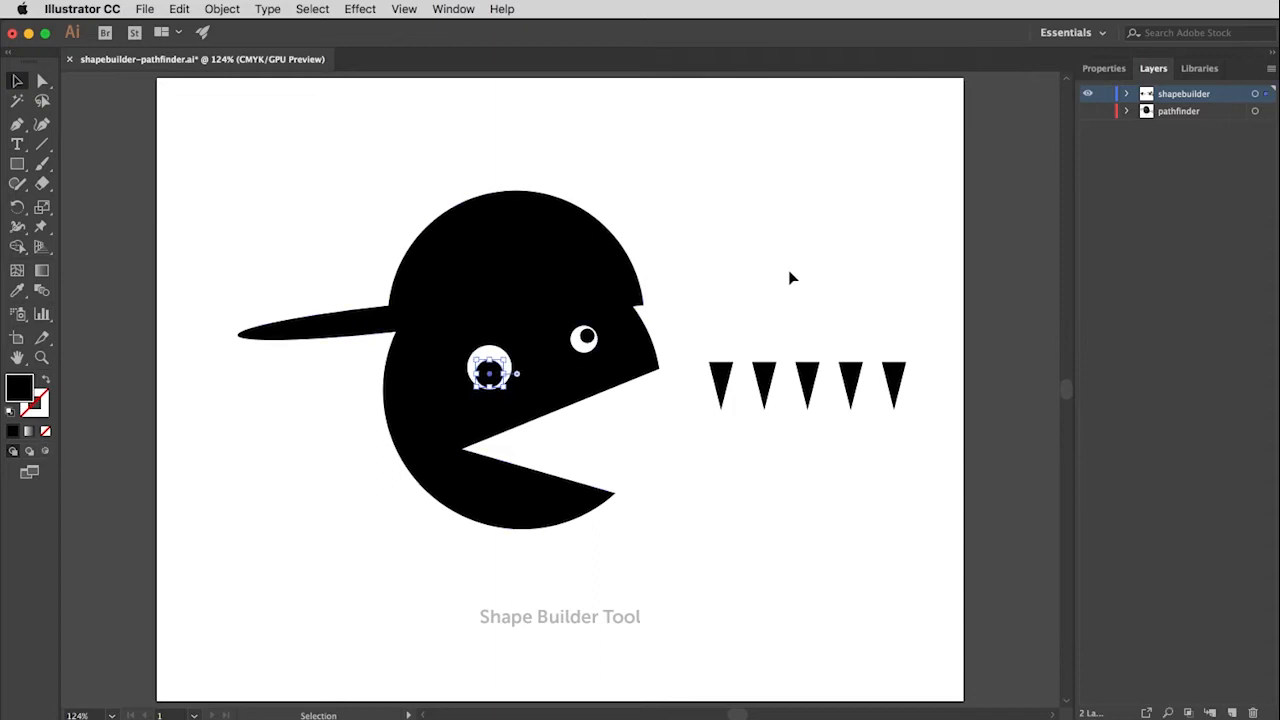
click(786, 271)
Step: Arrange three small triangles along the mouth's upper edge and two flipped ones along its lower edge as teeth, rotated to match each edge
drag(700, 343, 585, 421)
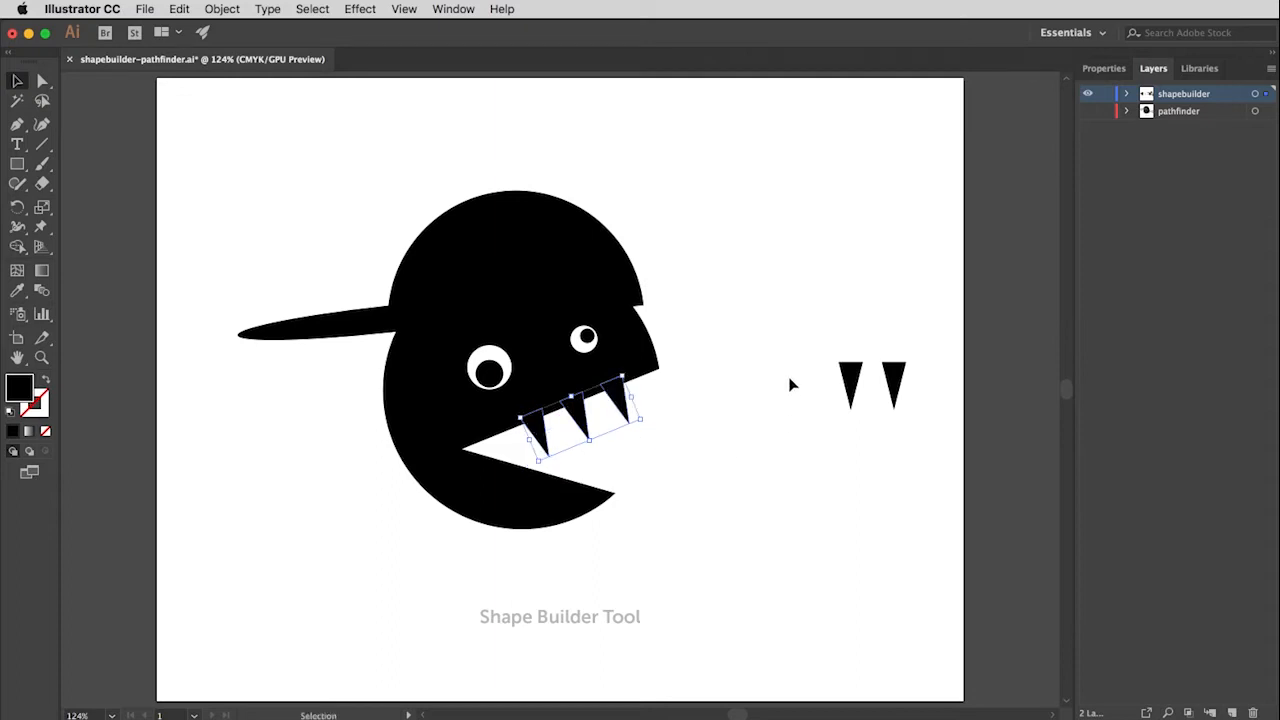
drag(819, 338, 783, 338)
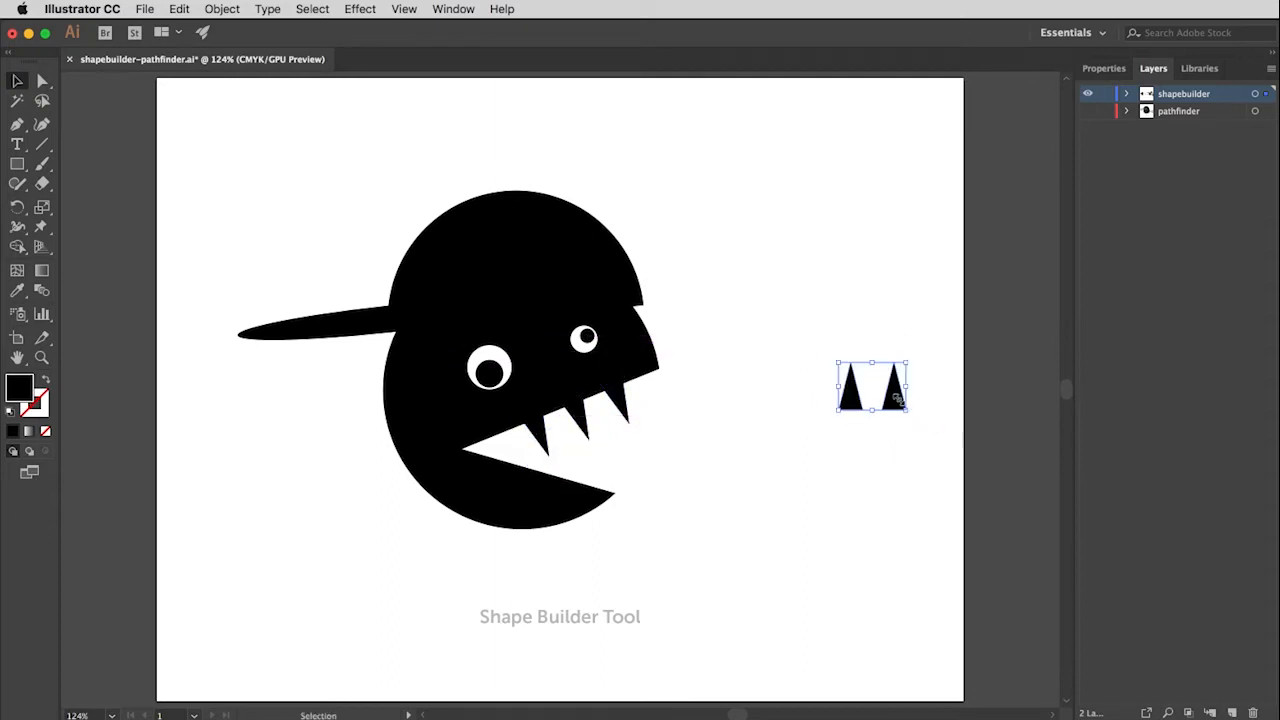
drag(895, 403, 613, 495)
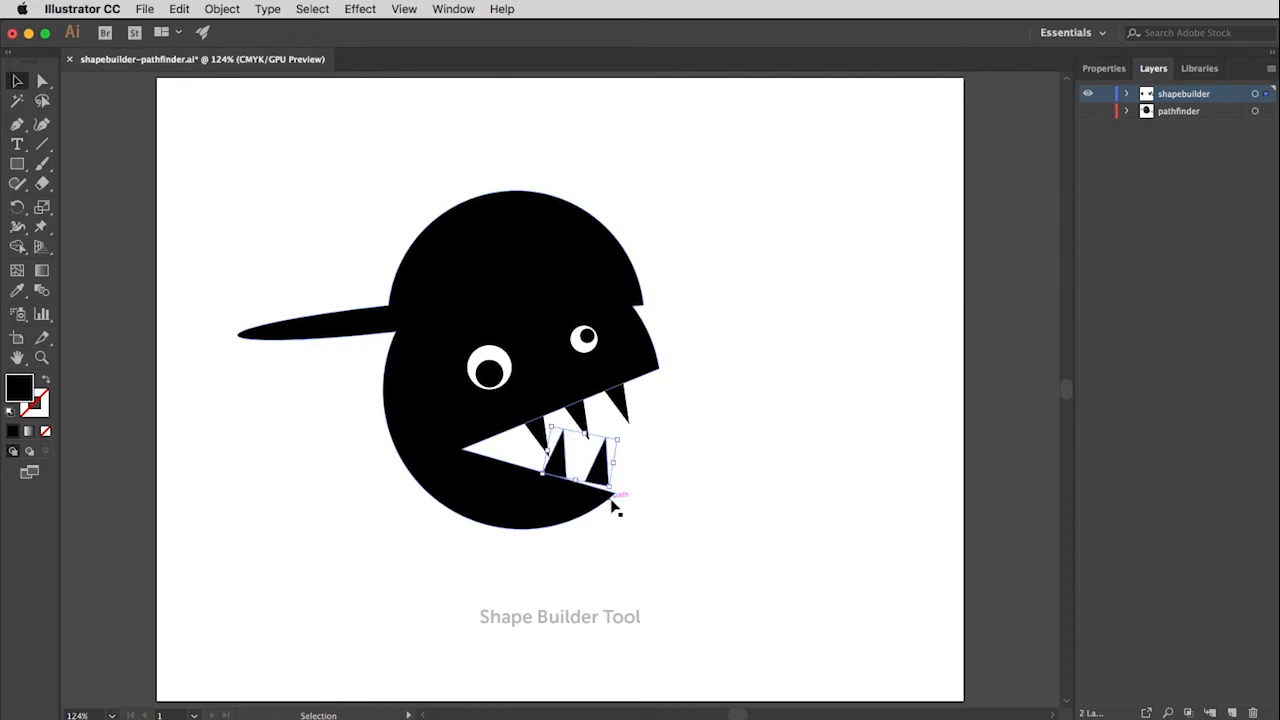
key(Down)
key(Down)
key(Down)
key(Down)
key(Down)
key(Down)
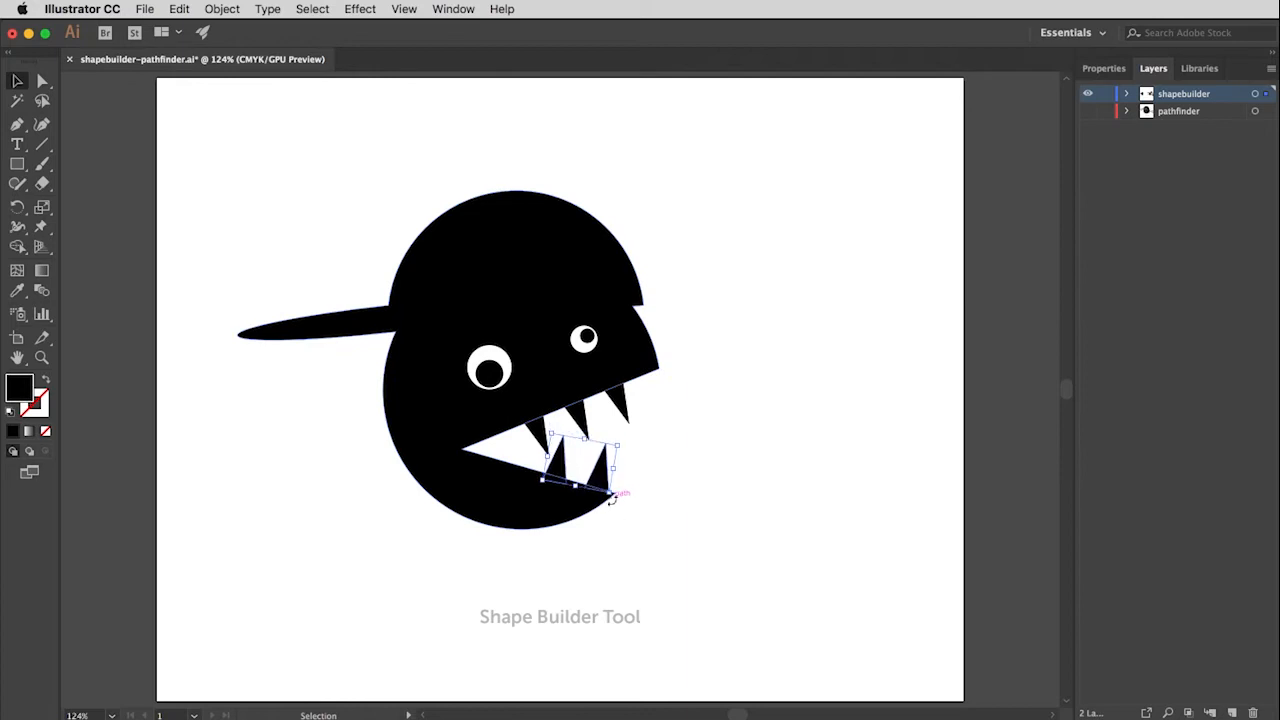
drag(613, 500, 611, 508)
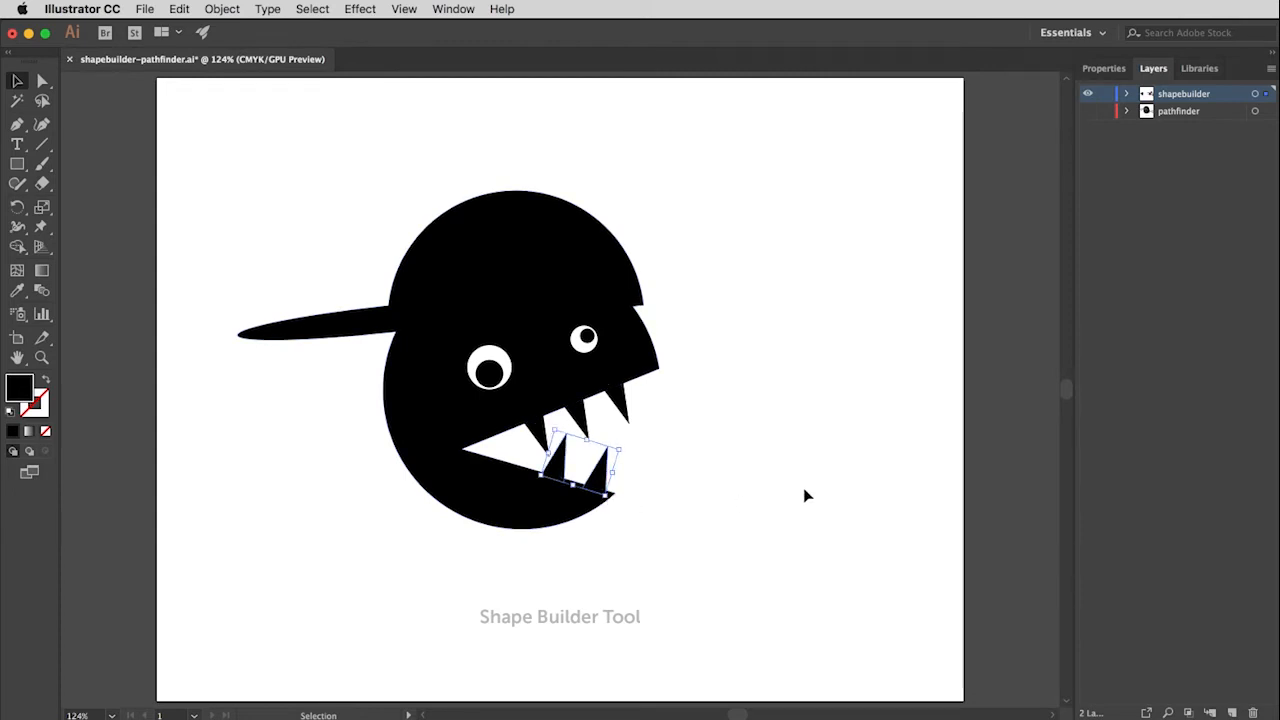
Step: Shift the three upper teeth together slightly toward the inner corner of the mouth
click(630, 400)
shift+click(579, 416)
shift+click(541, 432)
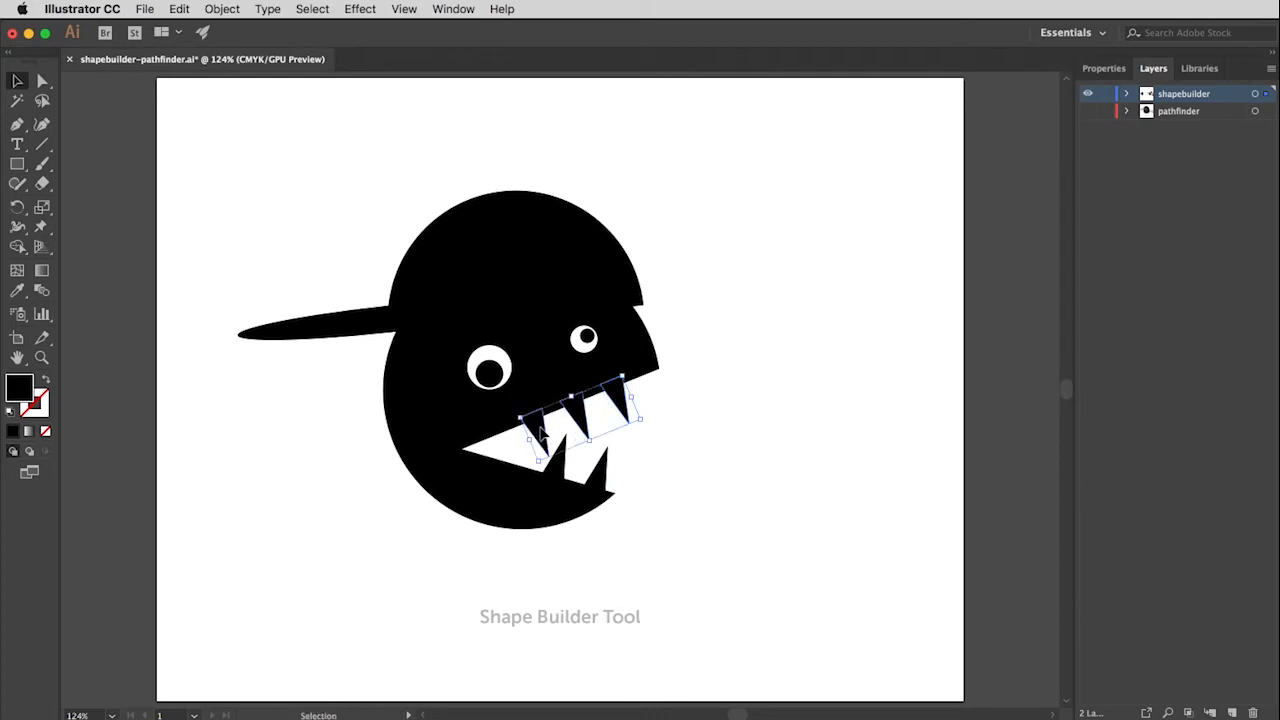
drag(541, 432, 531, 436)
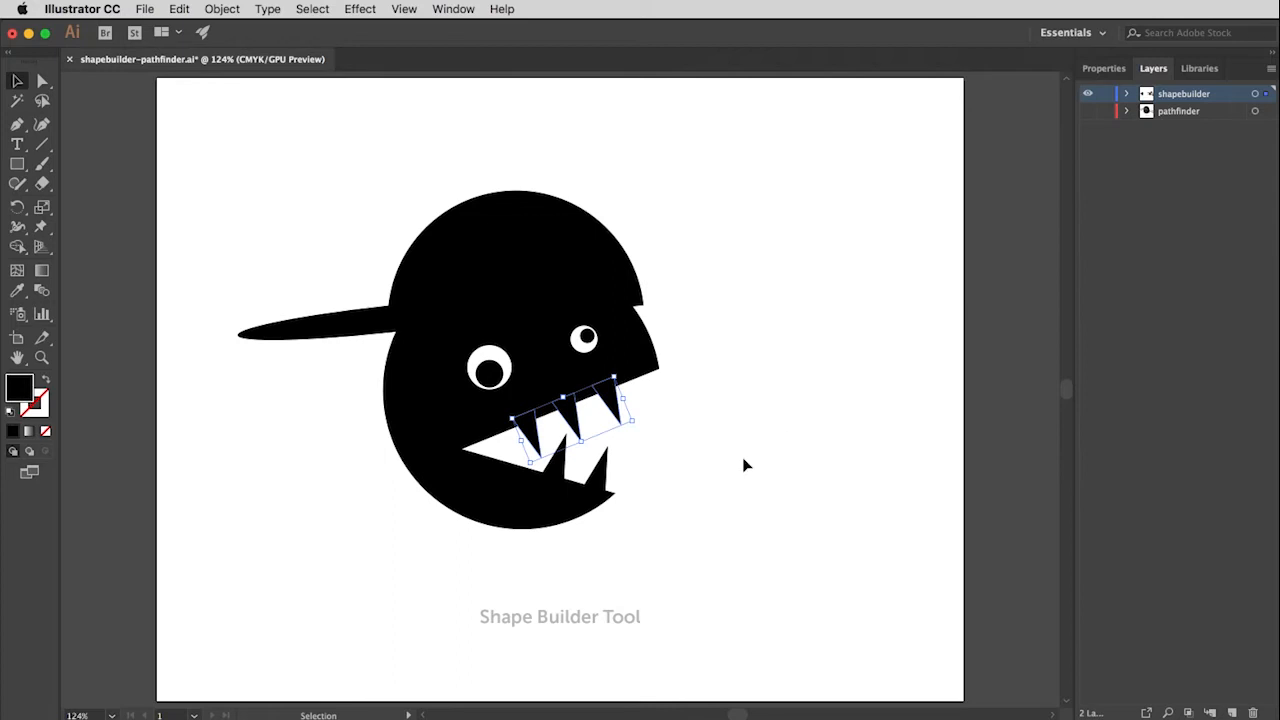
click(688, 474)
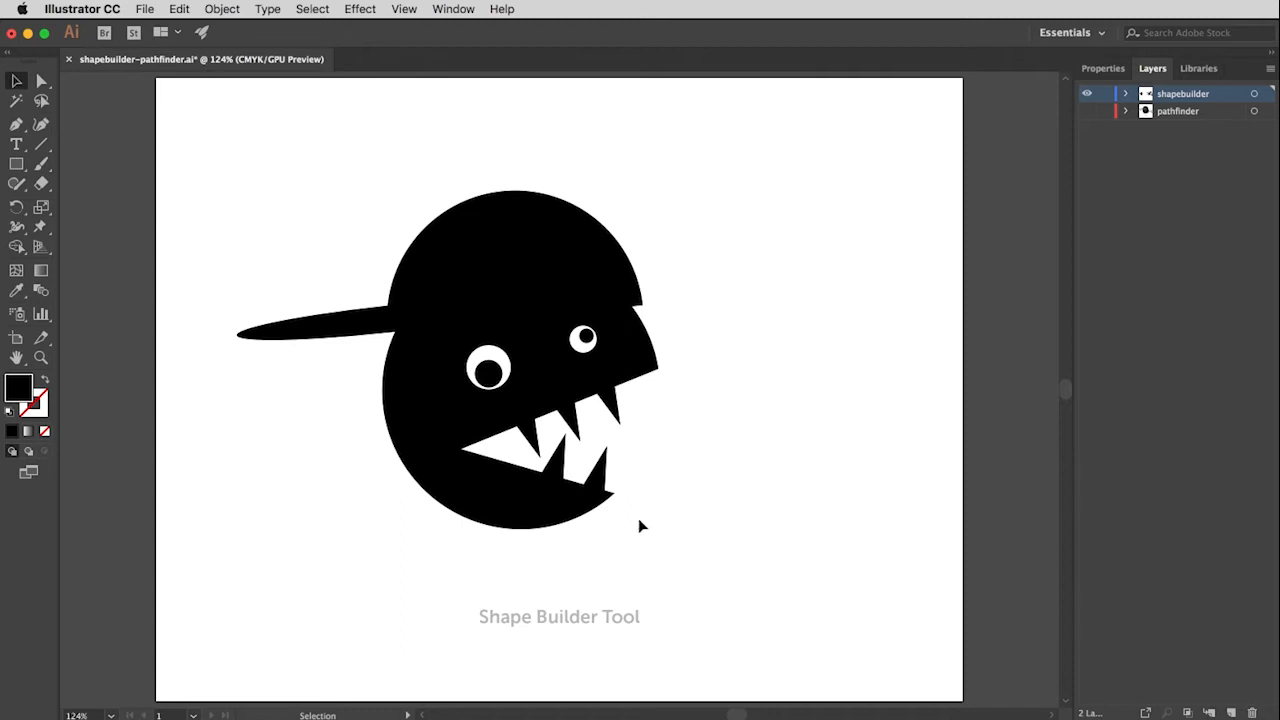
Step: Select the head with all five teeth and merge them into one shape with a rectangular Shape Builder selection
drag(638, 518, 530, 397)
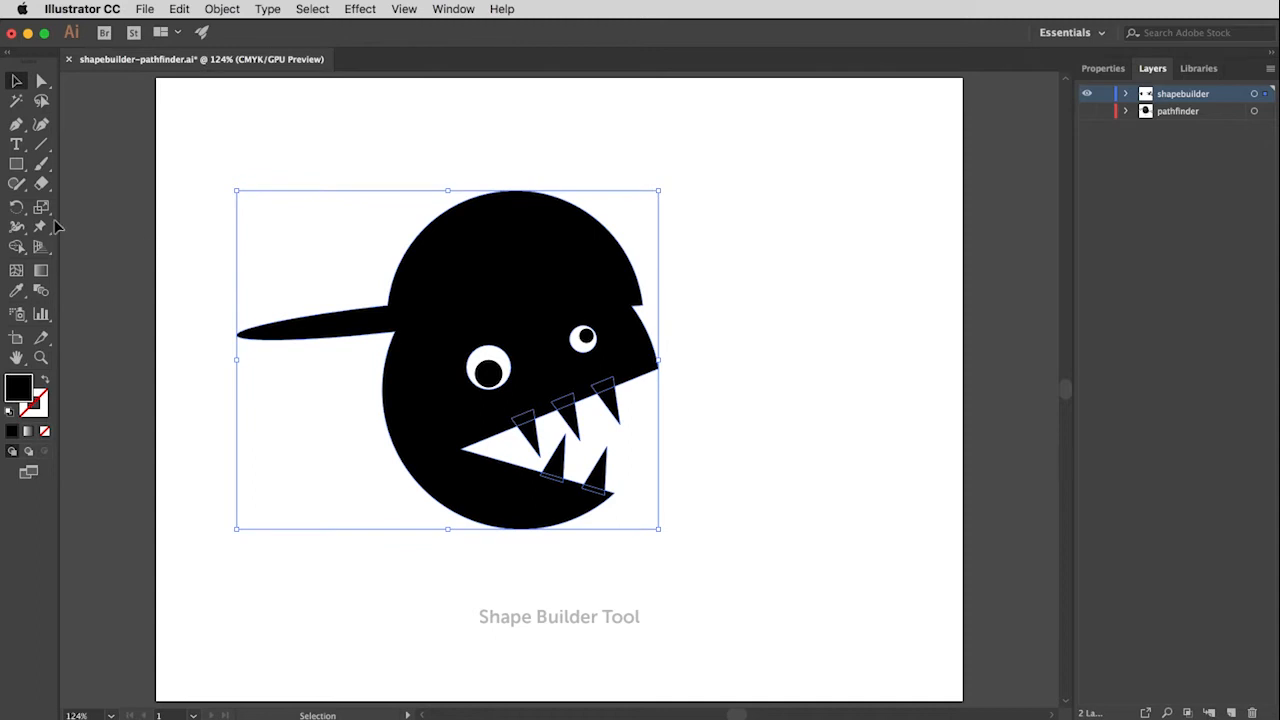
click(17, 247)
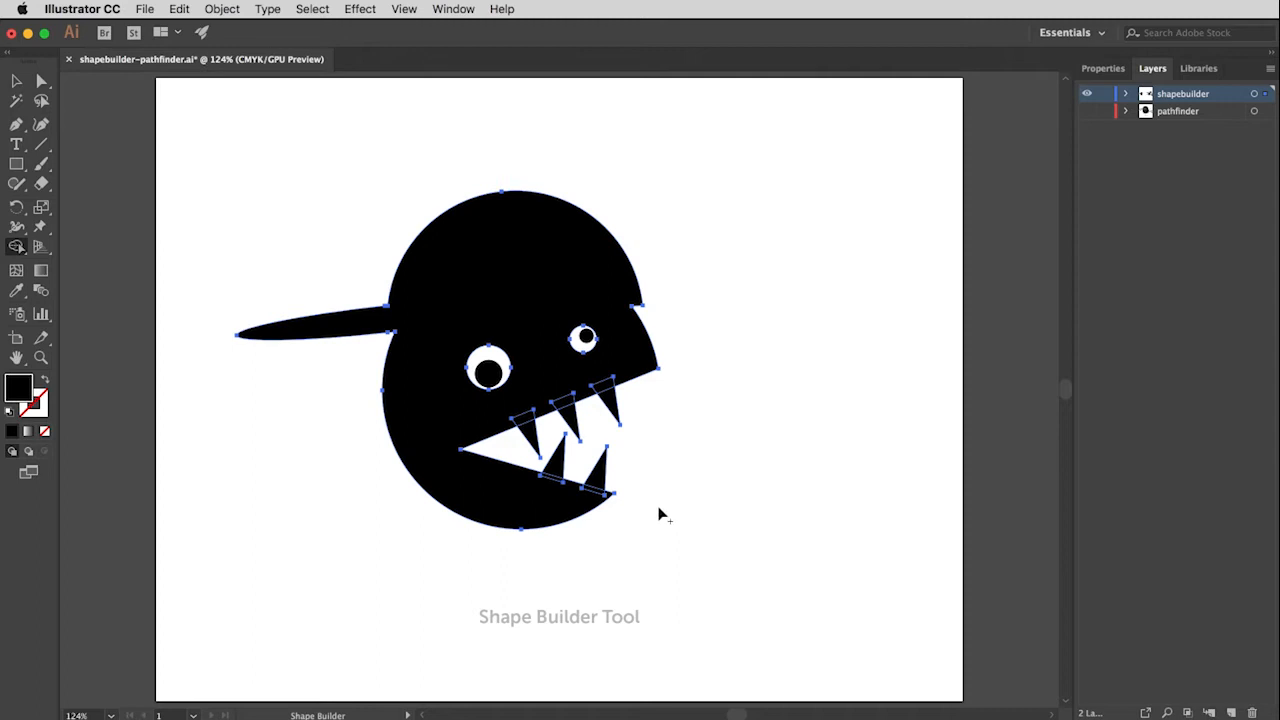
drag(661, 508, 522, 392)
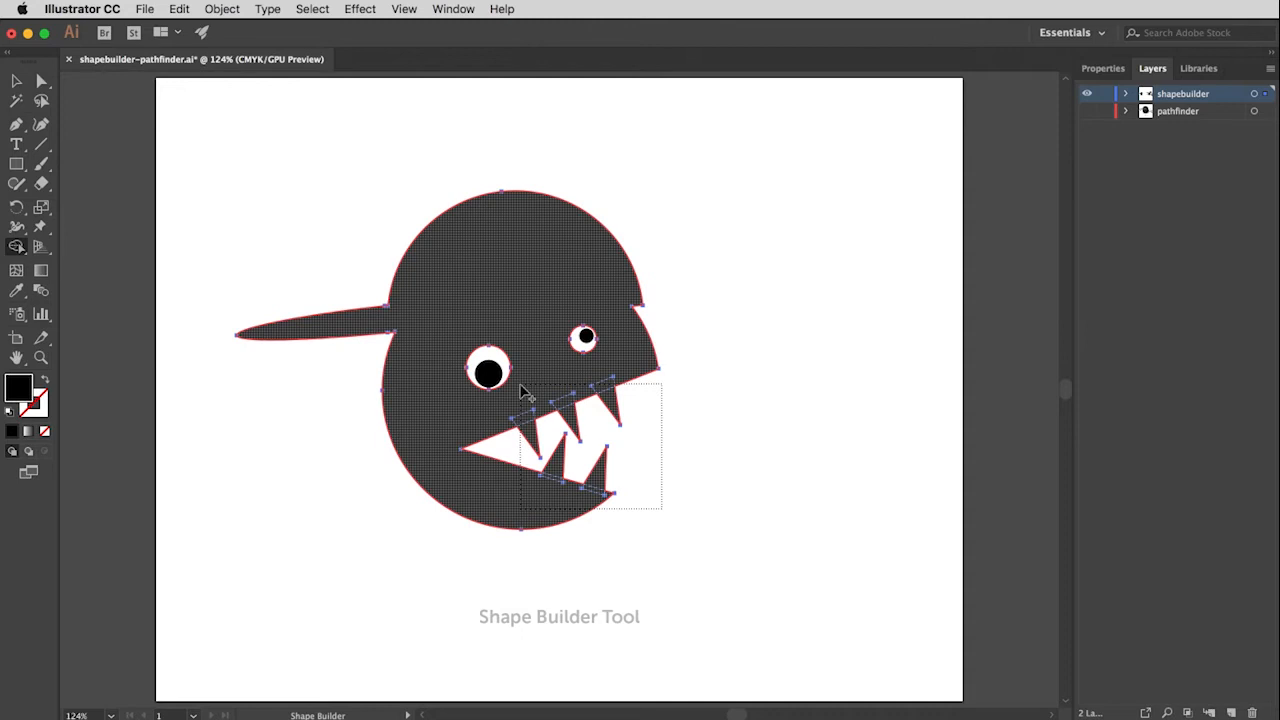
drag(522, 392, 520, 390)
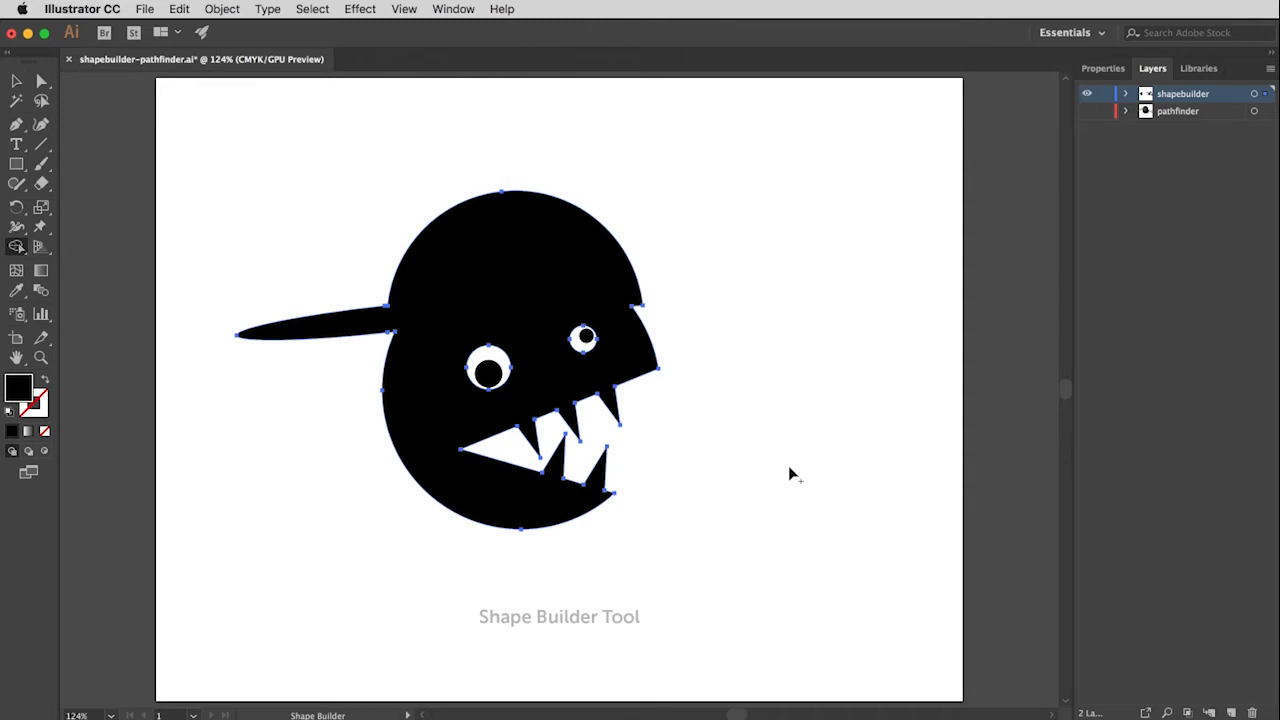
Step: Select the merged head together with both pupils and group them
click(16, 81)
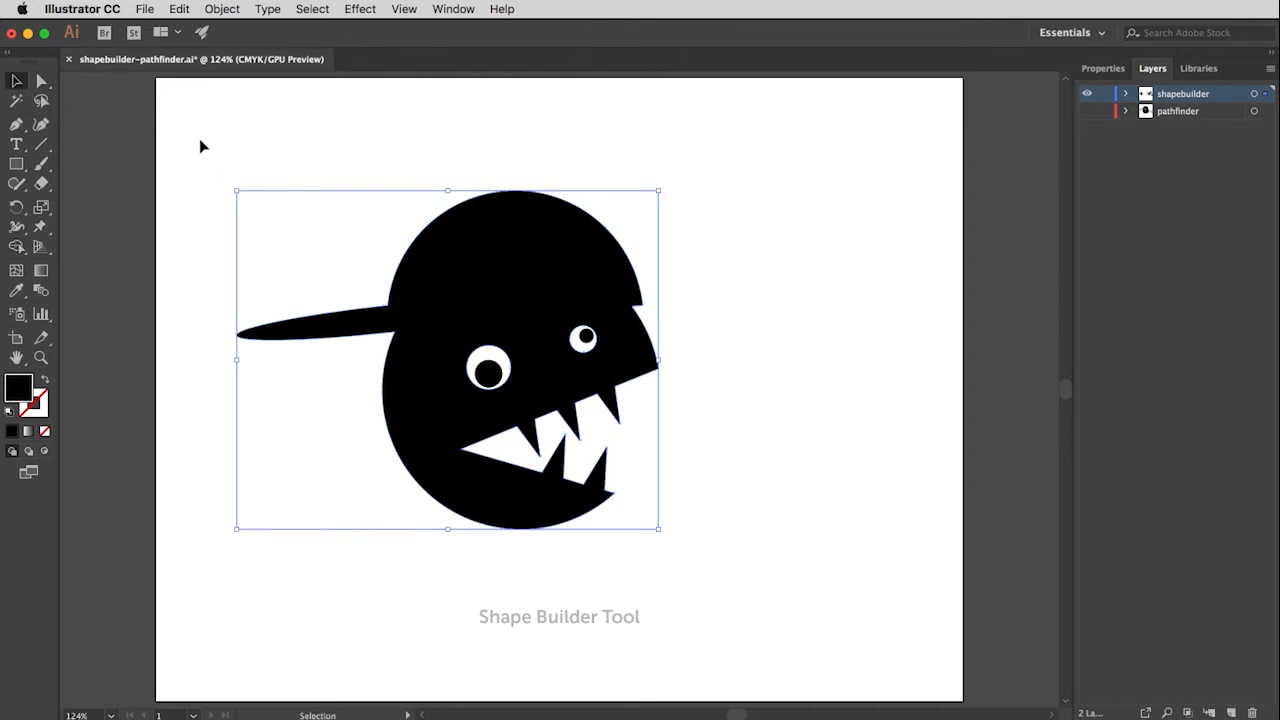
drag(200, 140, 785, 578)
click(234, 10)
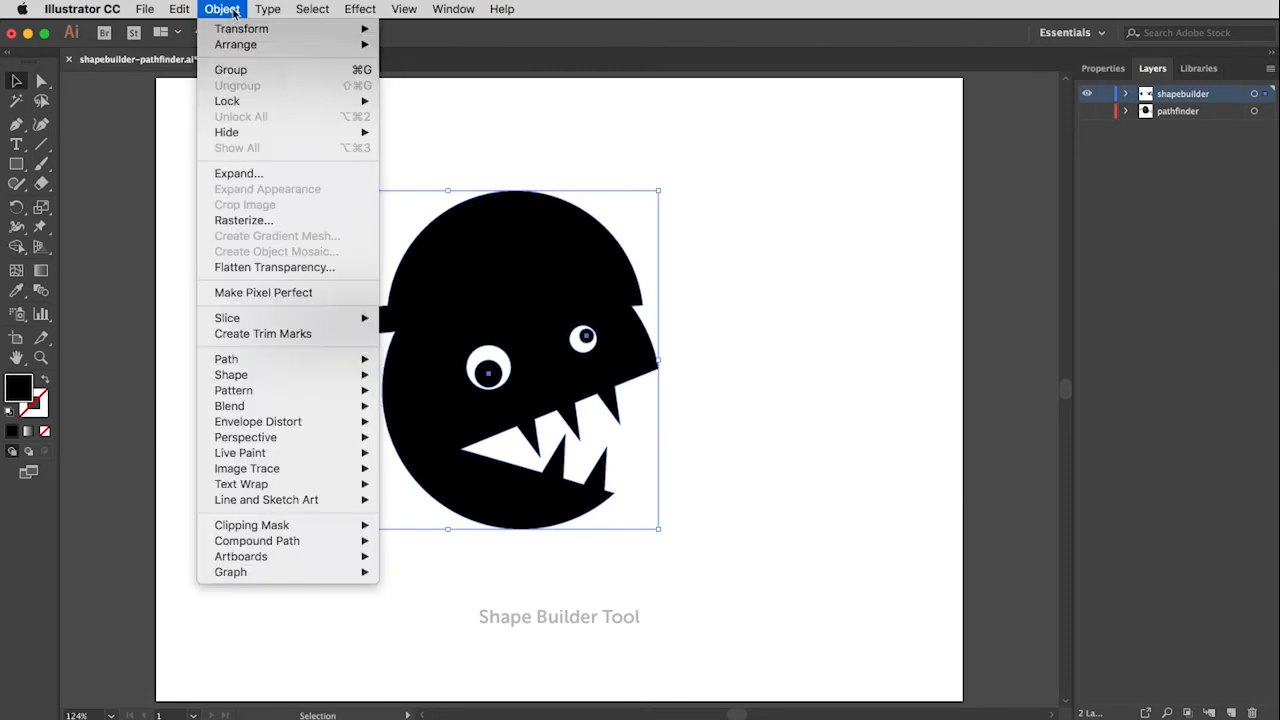
click(231, 69)
click(797, 420)
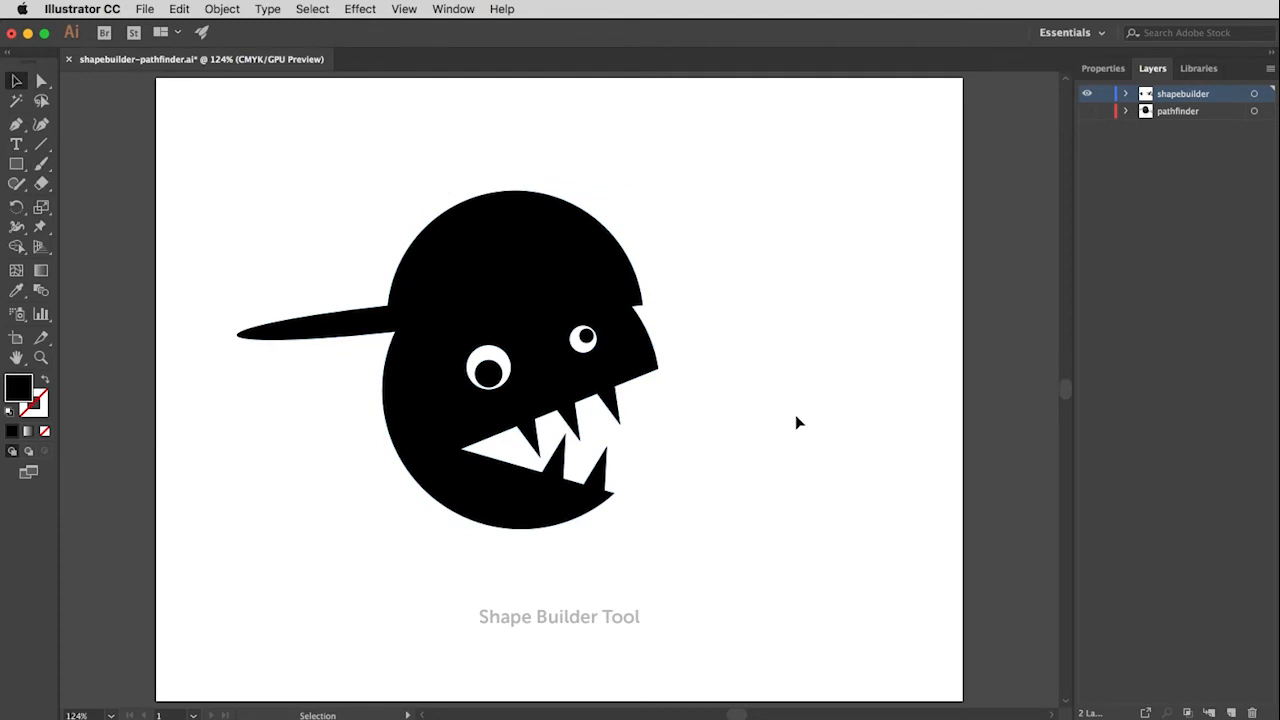
Step: Move the grouped head across the artboard to test the group, and undo the move
click(563, 368)
drag(563, 367, 695, 353)
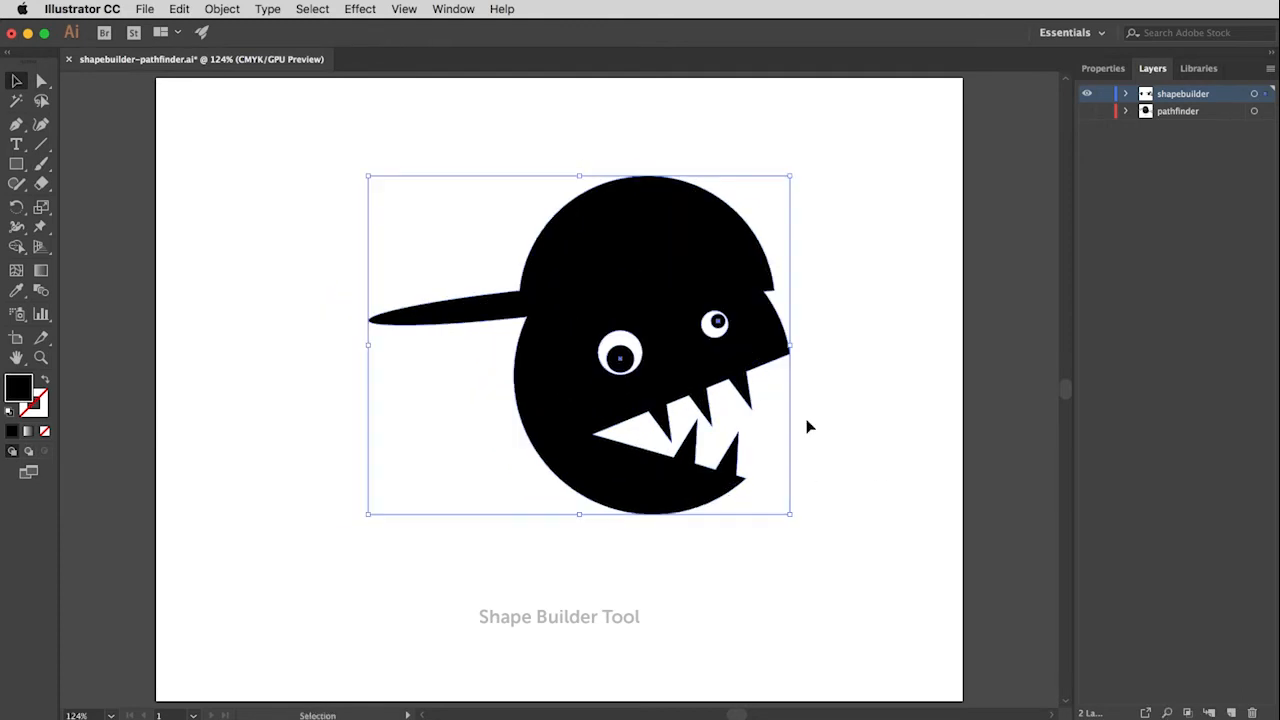
key(super+z)
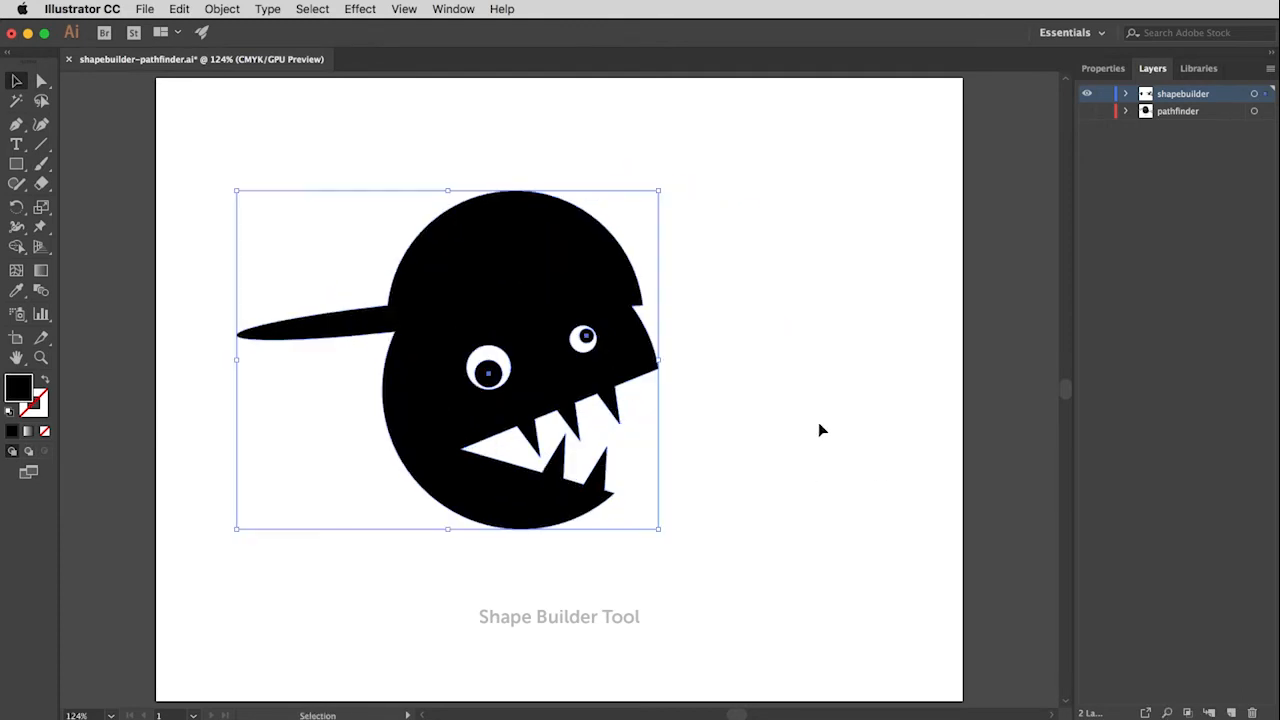
click(795, 421)
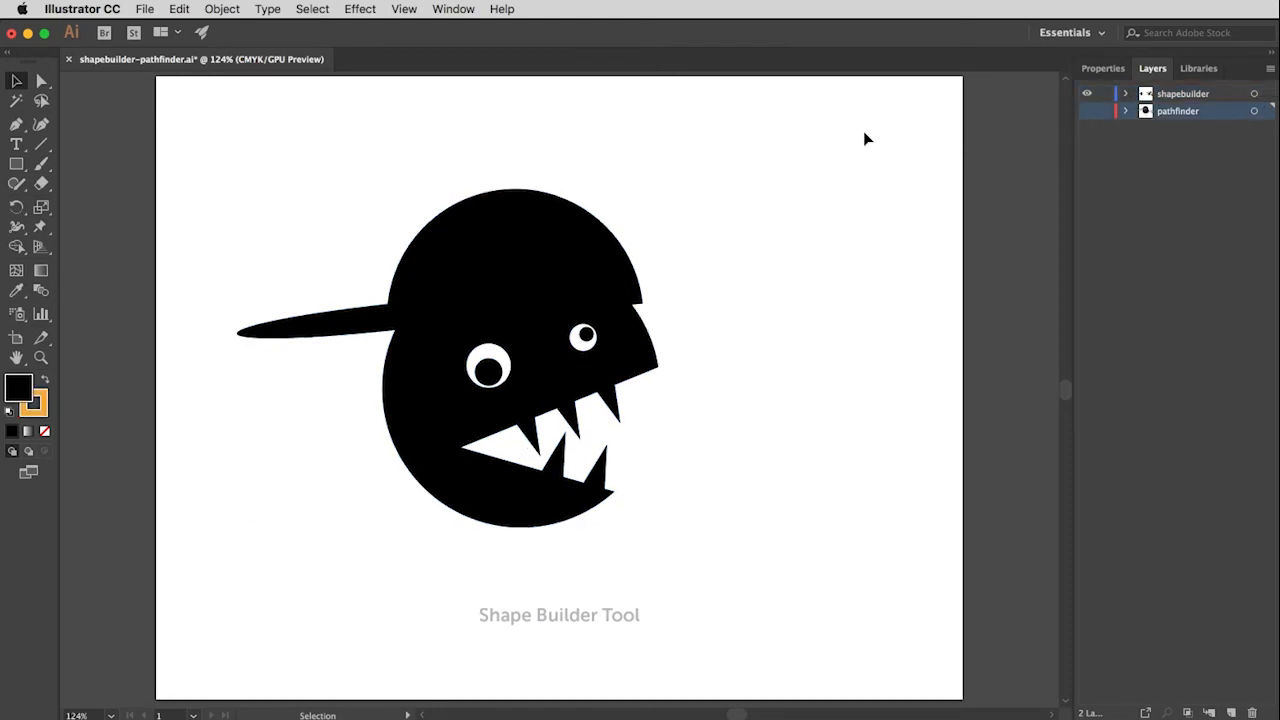
Step: Hide the shapebuilder layer and show the pathfinder layer
click(1087, 94)
click(1088, 112)
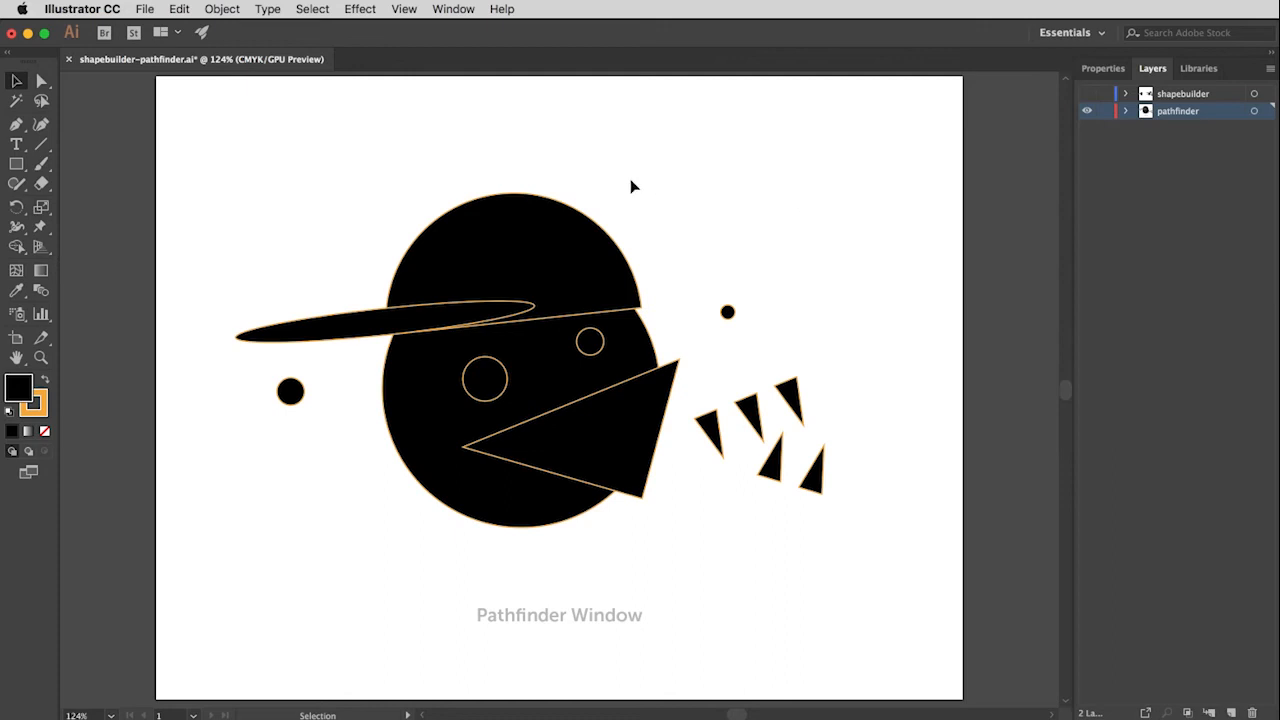
Step: Select the cap dome, the brim and the large head circle and combine them into one shape with Pathfinder Unite
click(520, 242)
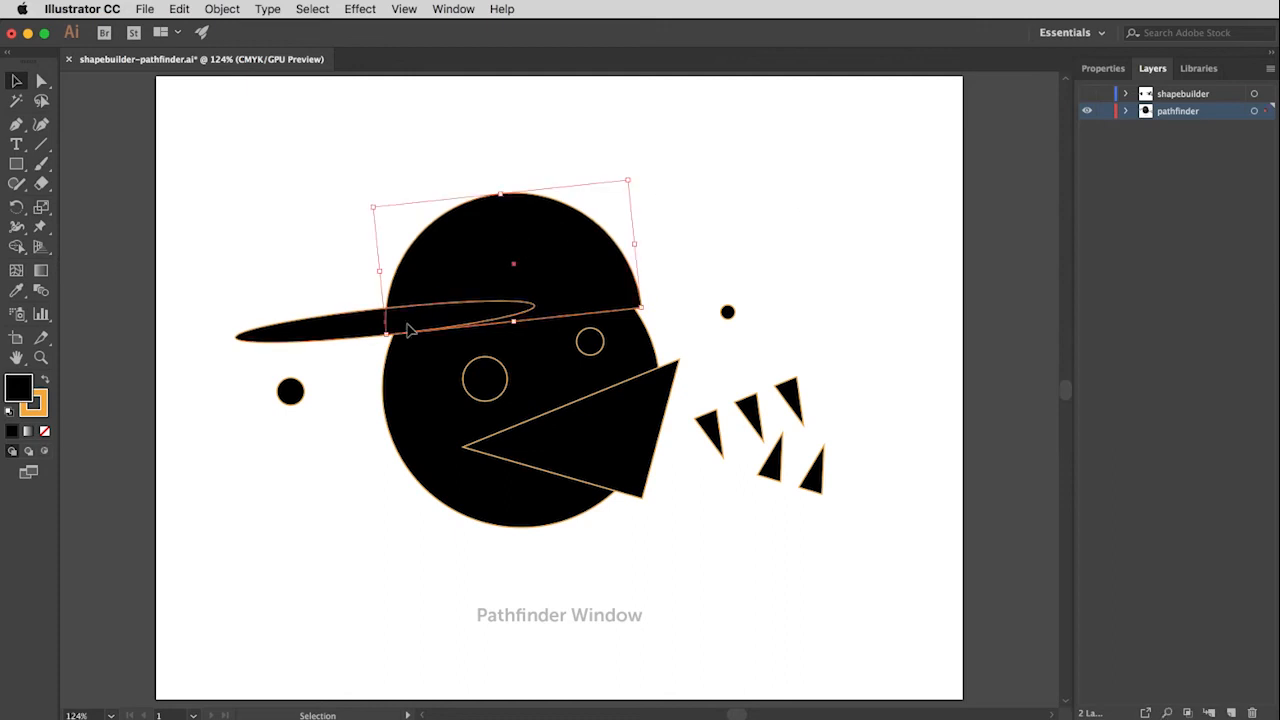
shift+click(345, 333)
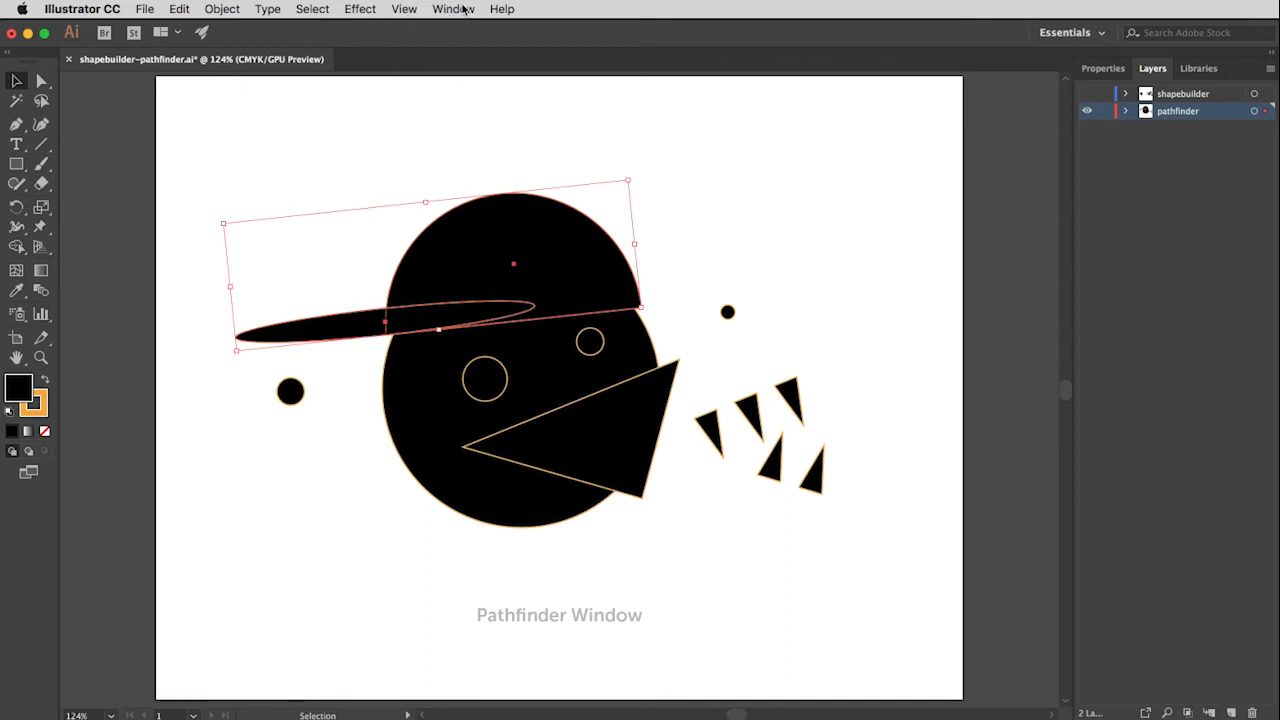
click(1100, 70)
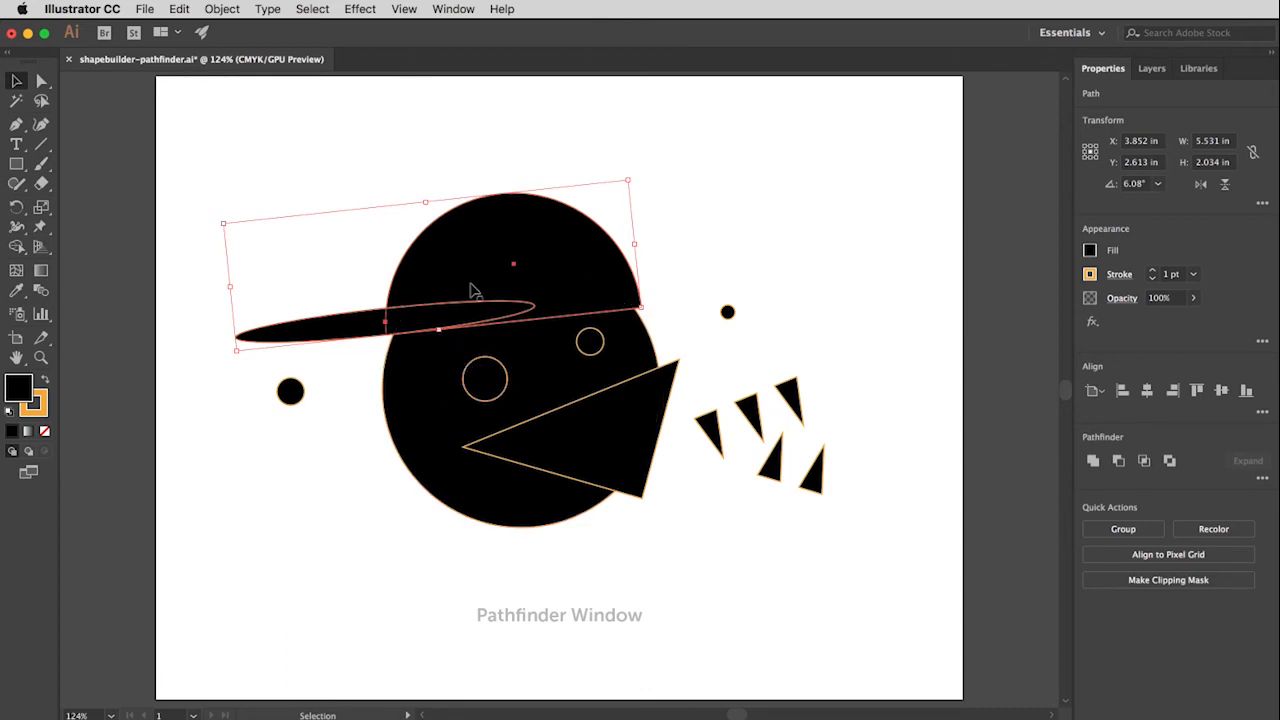
shift+click(423, 383)
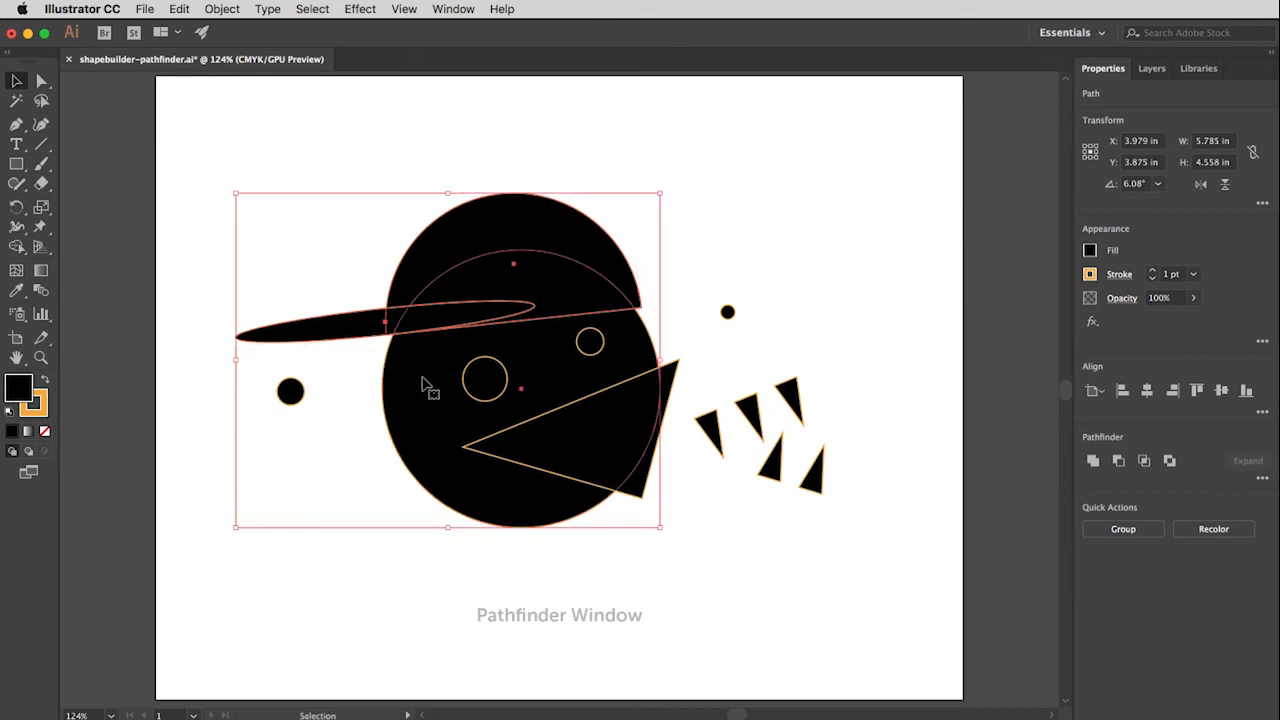
click(1093, 461)
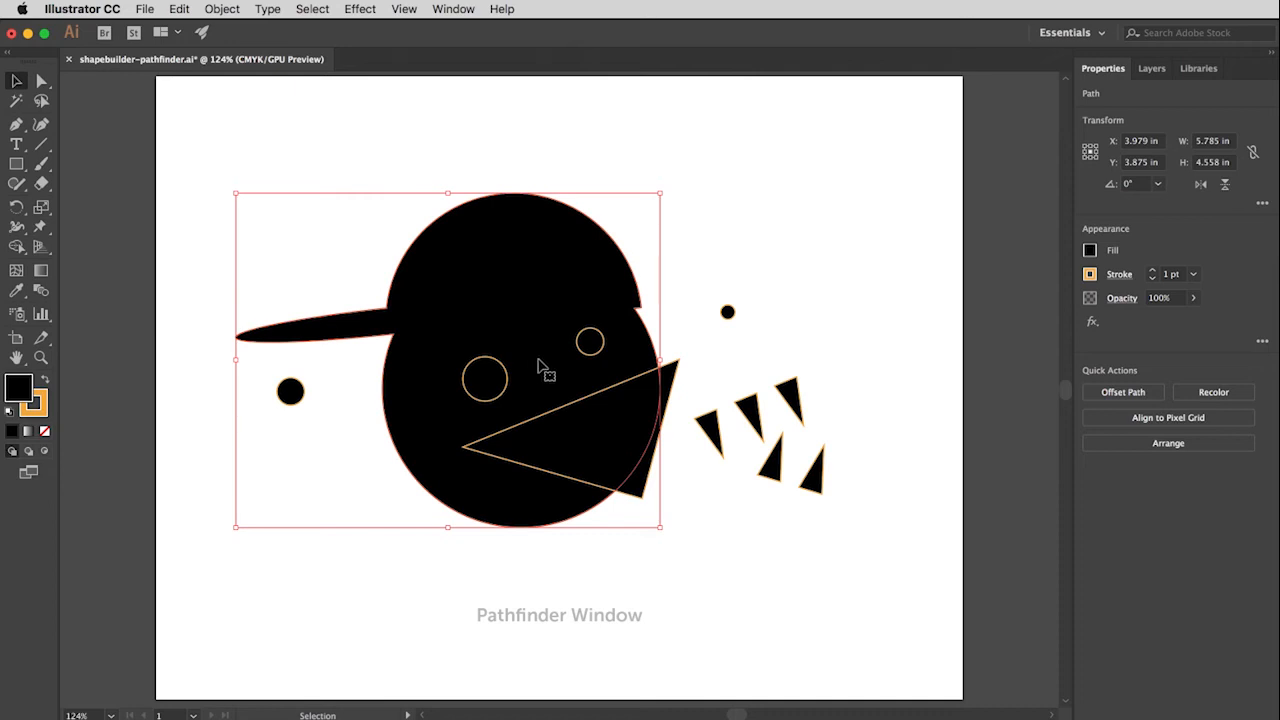
Step: Cut the mouth triangle and both eye circles out of the united head with Pathfinder Minus Front
shift+click(571, 449)
shift+click(497, 395)
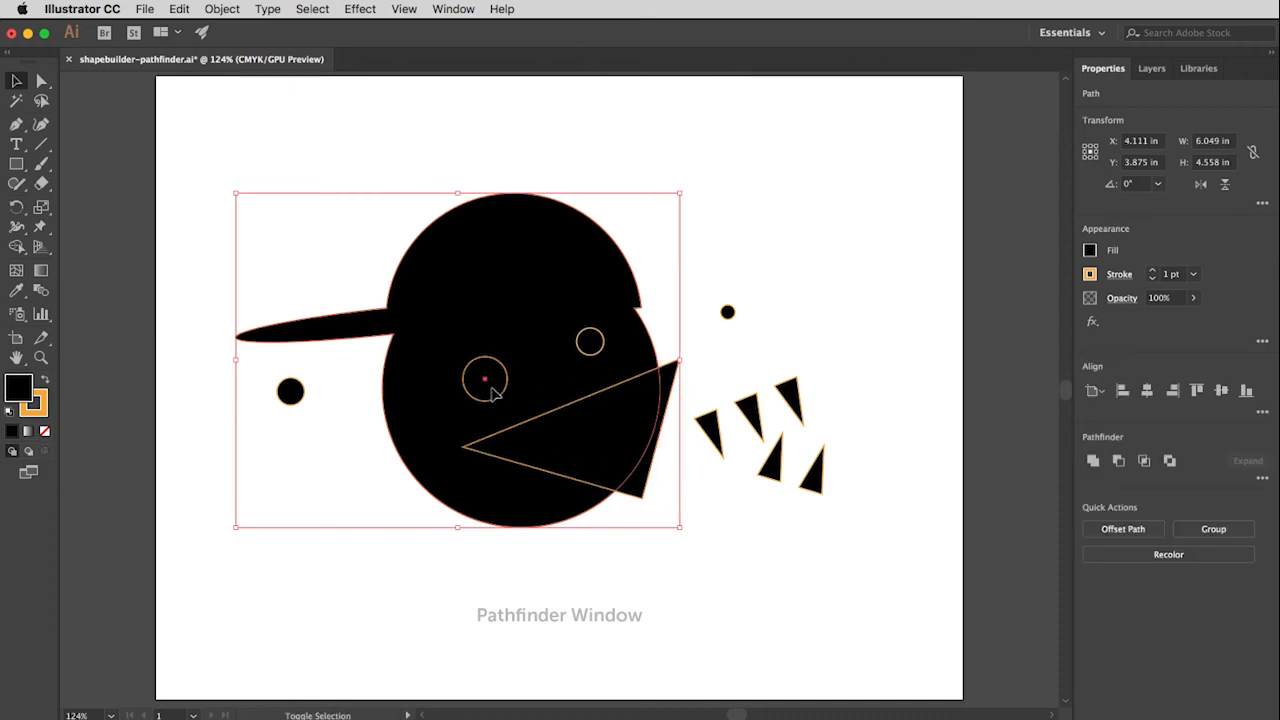
shift+click(582, 350)
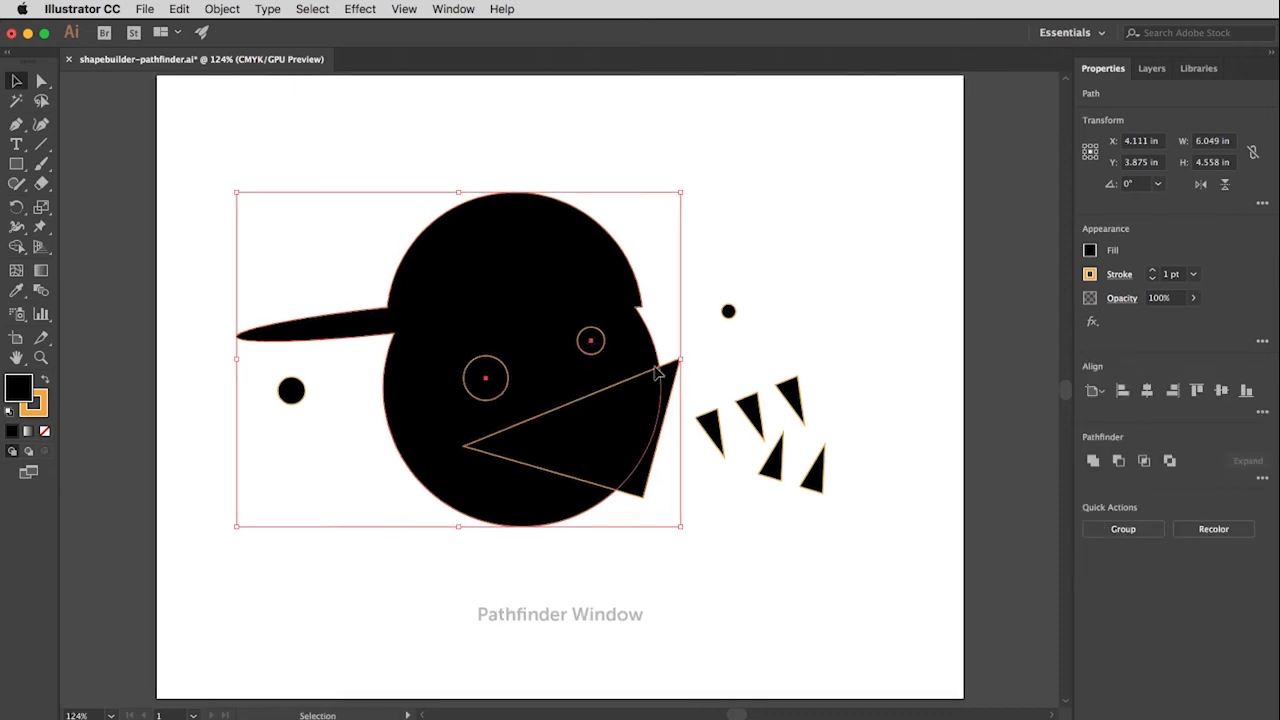
click(1119, 461)
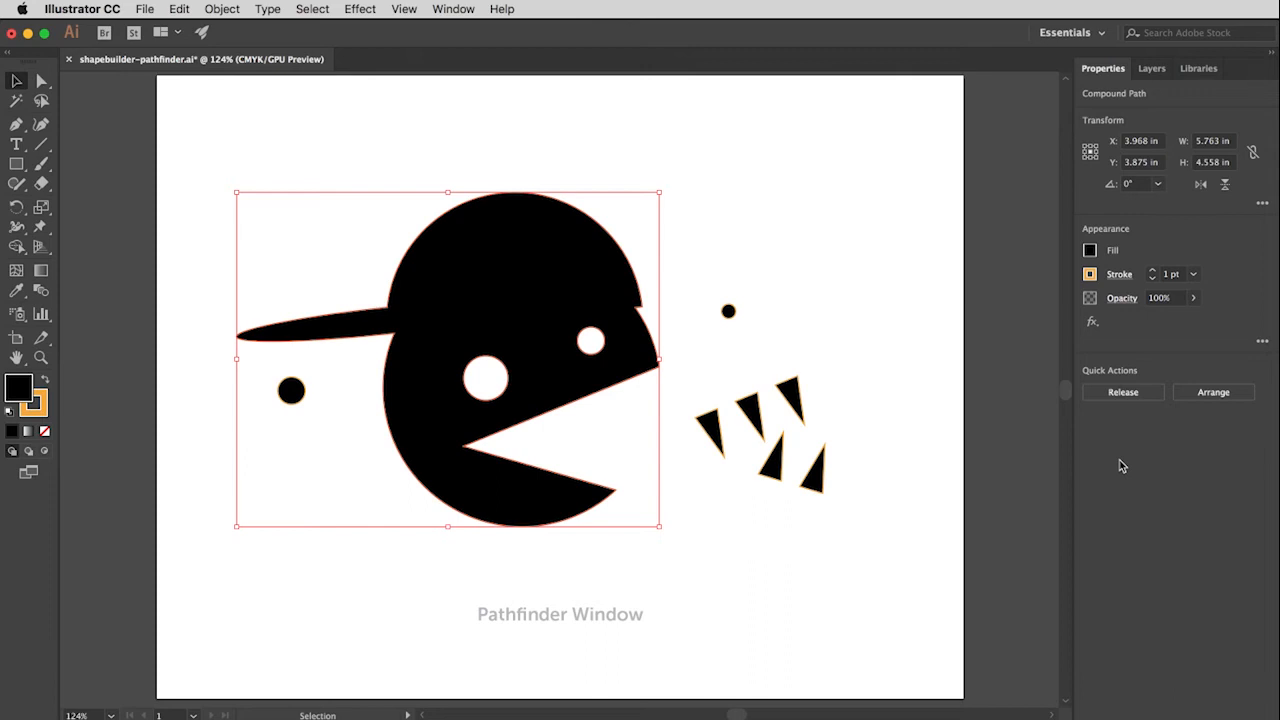
Step: Move the larger pupil into the lower part of the big eye hole and the smaller pupil into the small eye hole
click(300, 391)
drag(303, 392, 488, 390)
drag(728, 311, 591, 341)
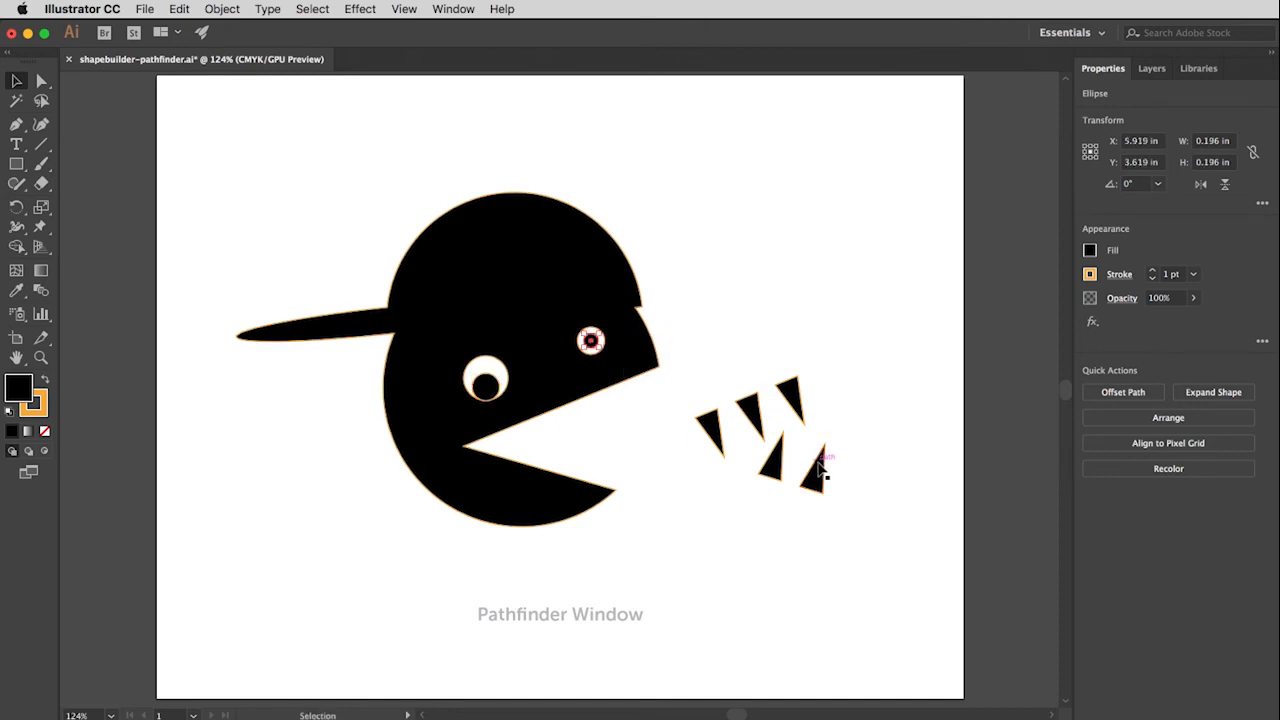
Step: Place the two upward-pointing teeth along the lower jaw and the three downward-pointing teeth along the upper jaw, overlapping the head
click(814, 480)
shift+click(772, 470)
drag(770, 470, 548, 474)
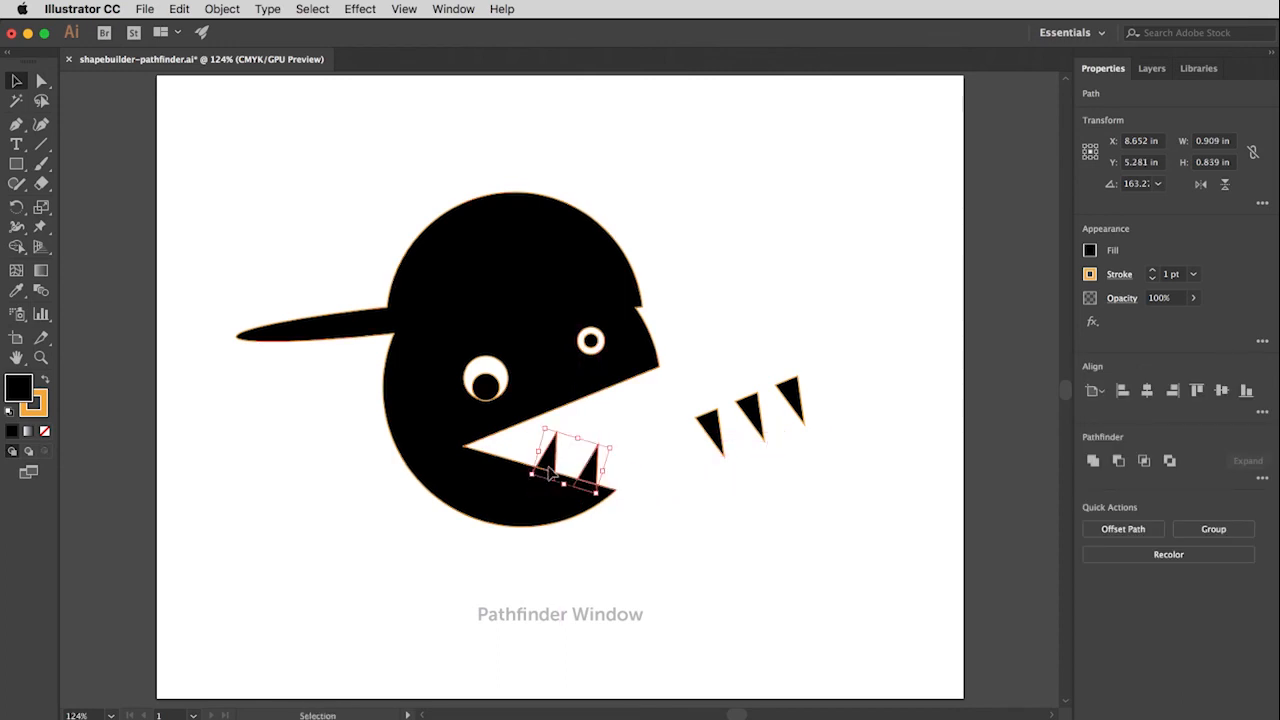
drag(712, 402, 823, 450)
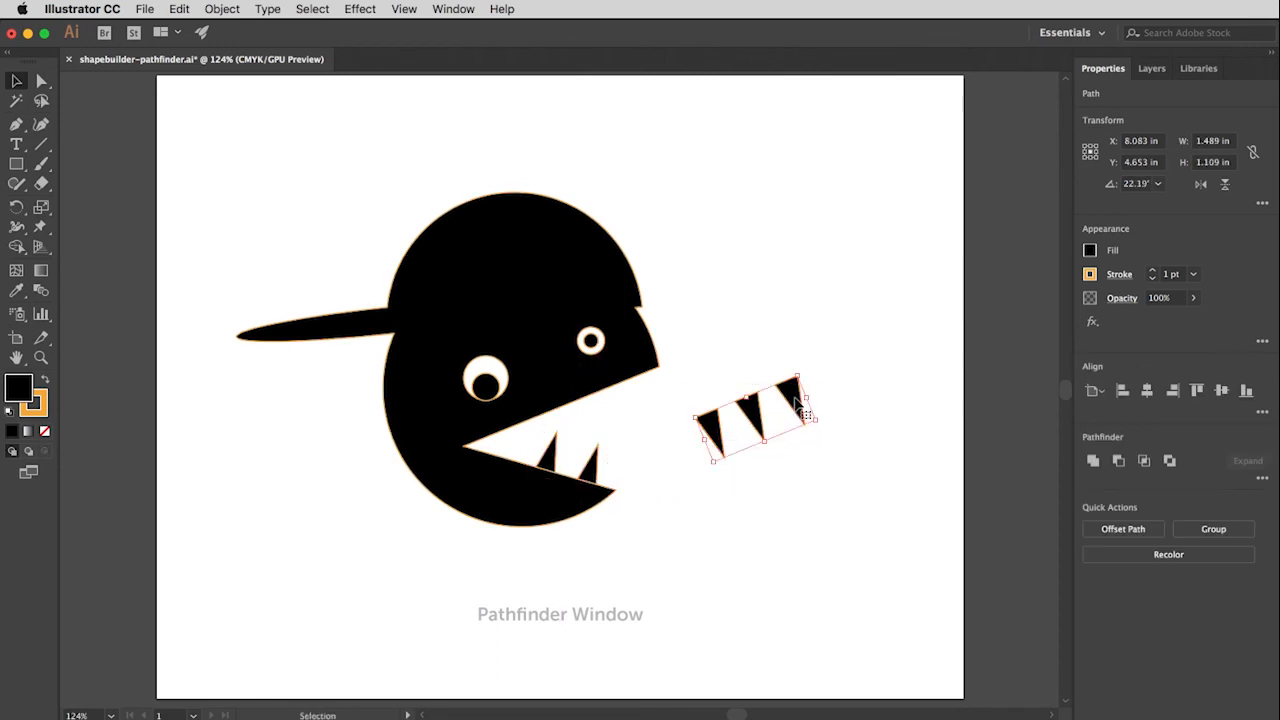
drag(783, 405, 606, 400)
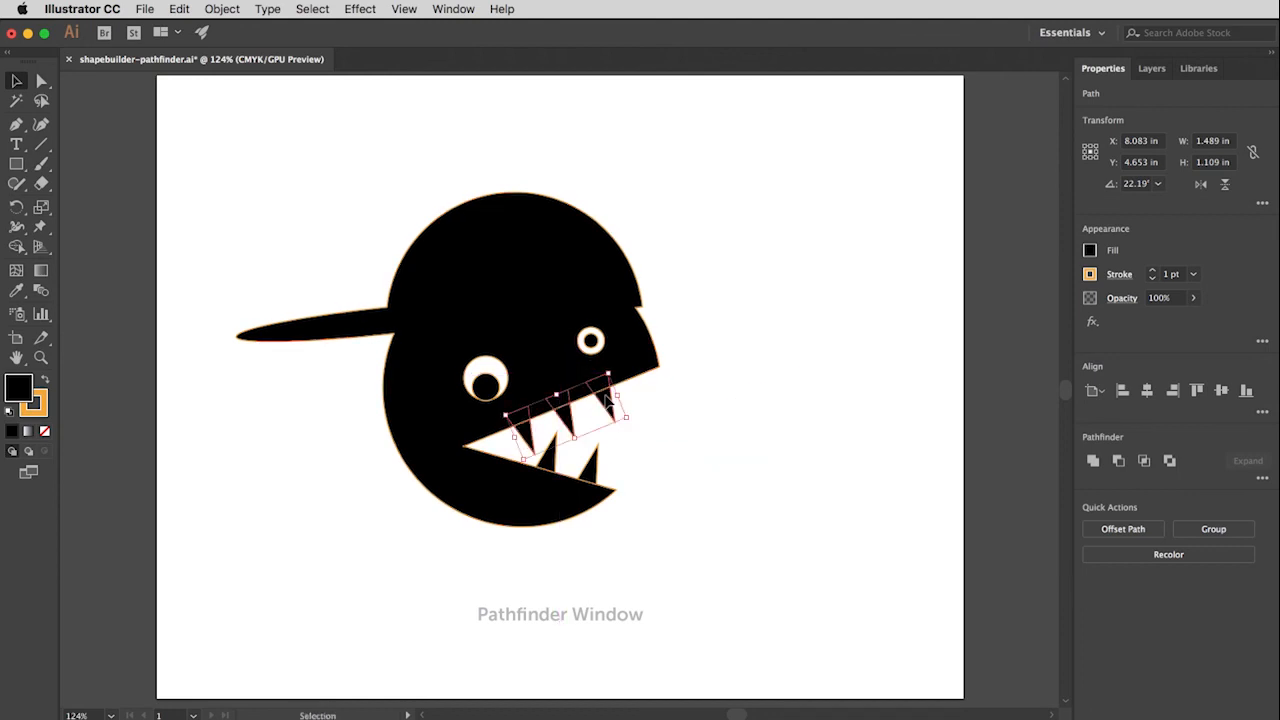
Step: Select the head with all five teeth and merge them into one shape with Pathfinder Unite
key(super+a)
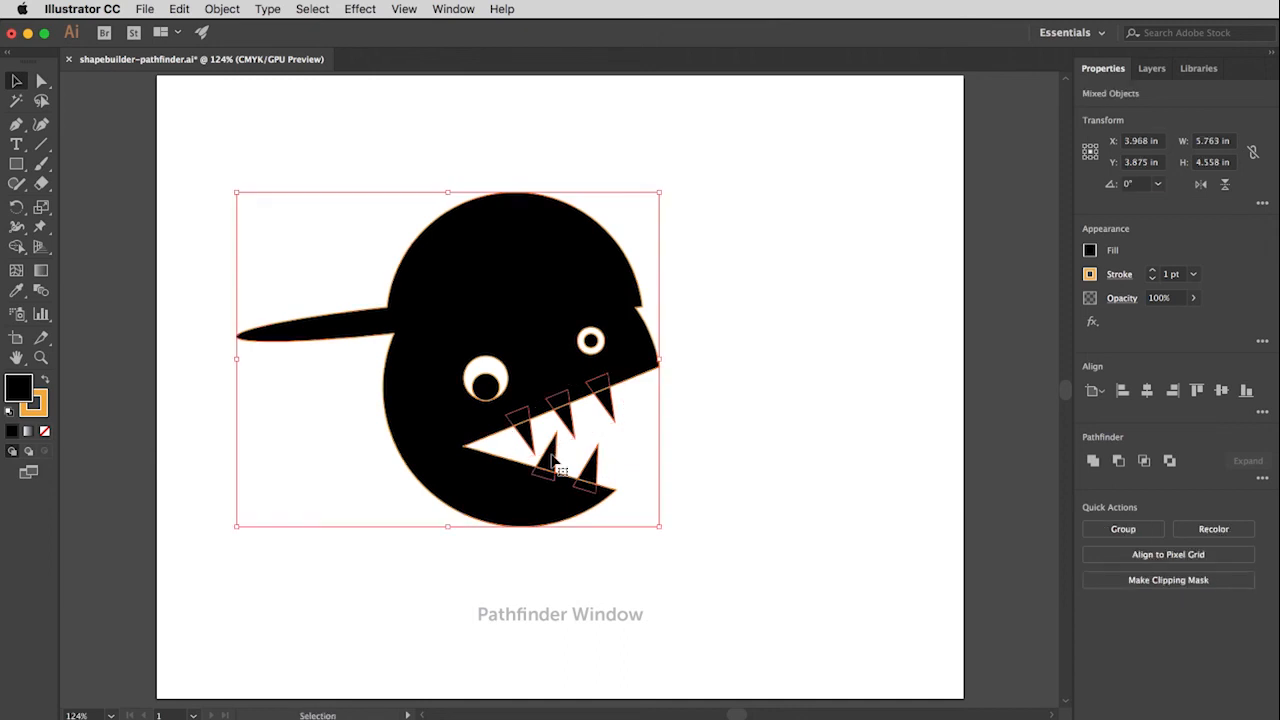
click(1093, 461)
click(794, 456)
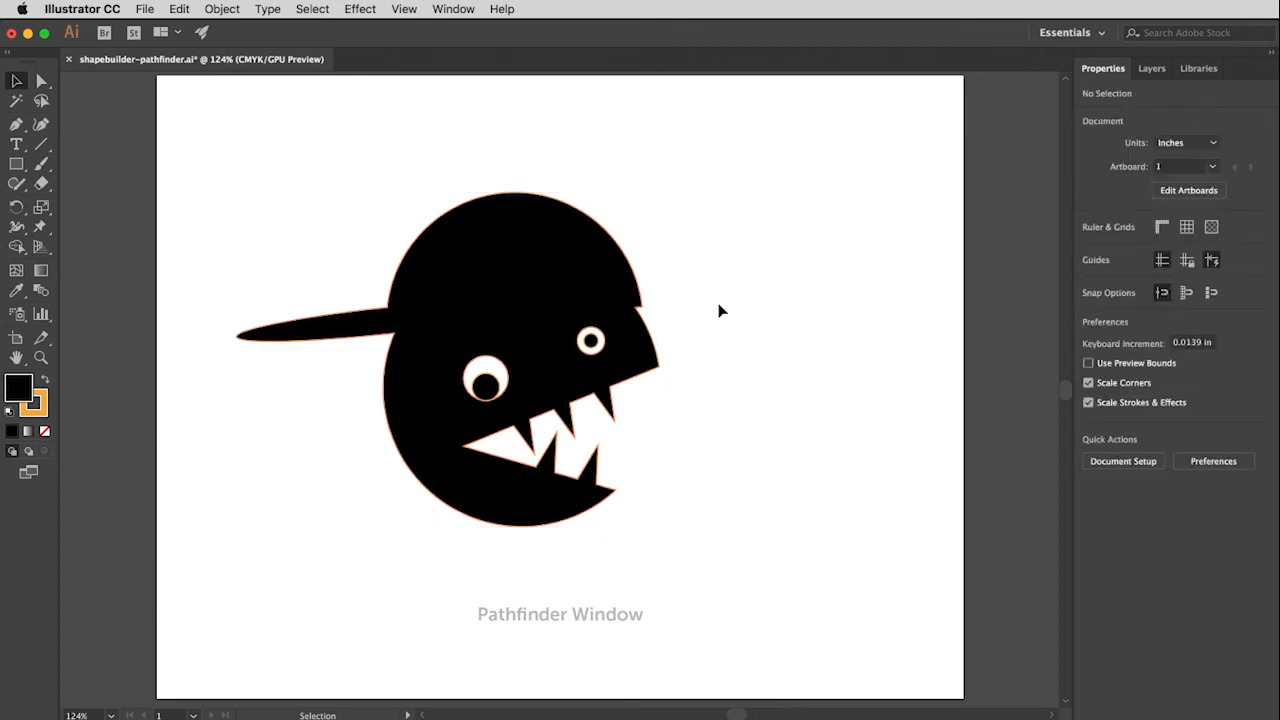
Step: Select the united toothy head together with both pupils, group them, and clear the selection
drag(212, 143, 754, 560)
click(230, 10)
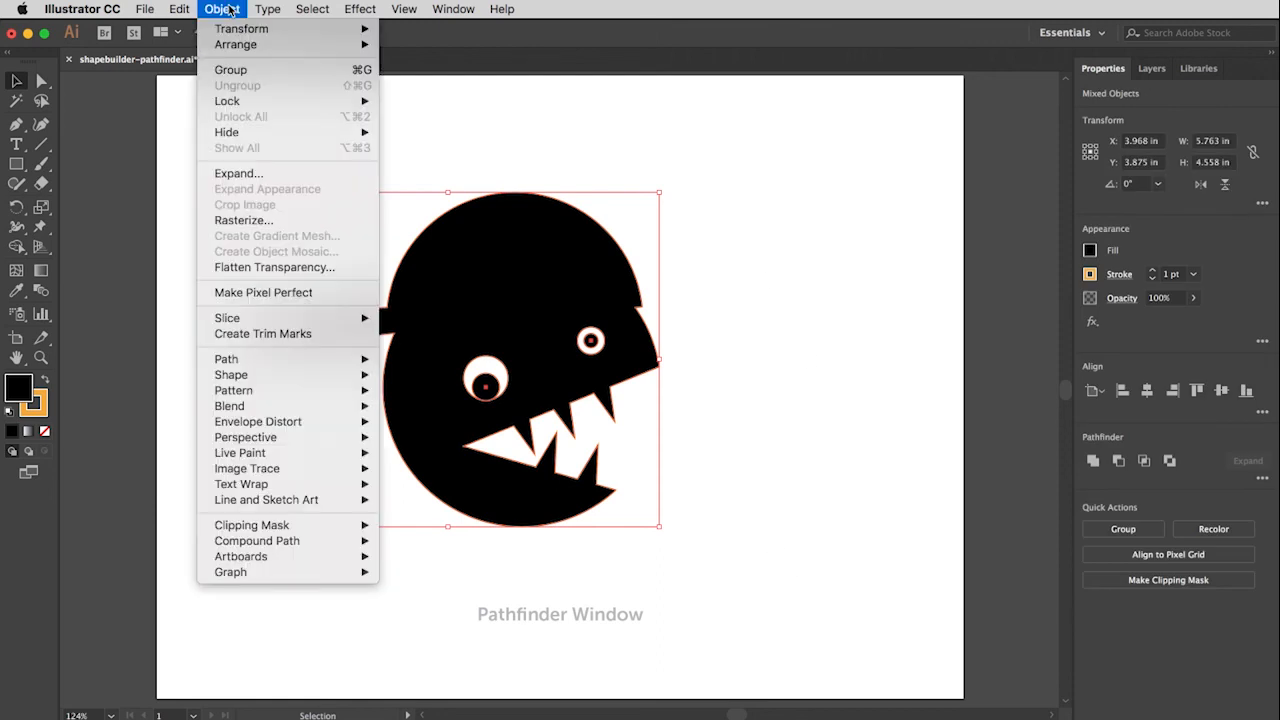
click(240, 69)
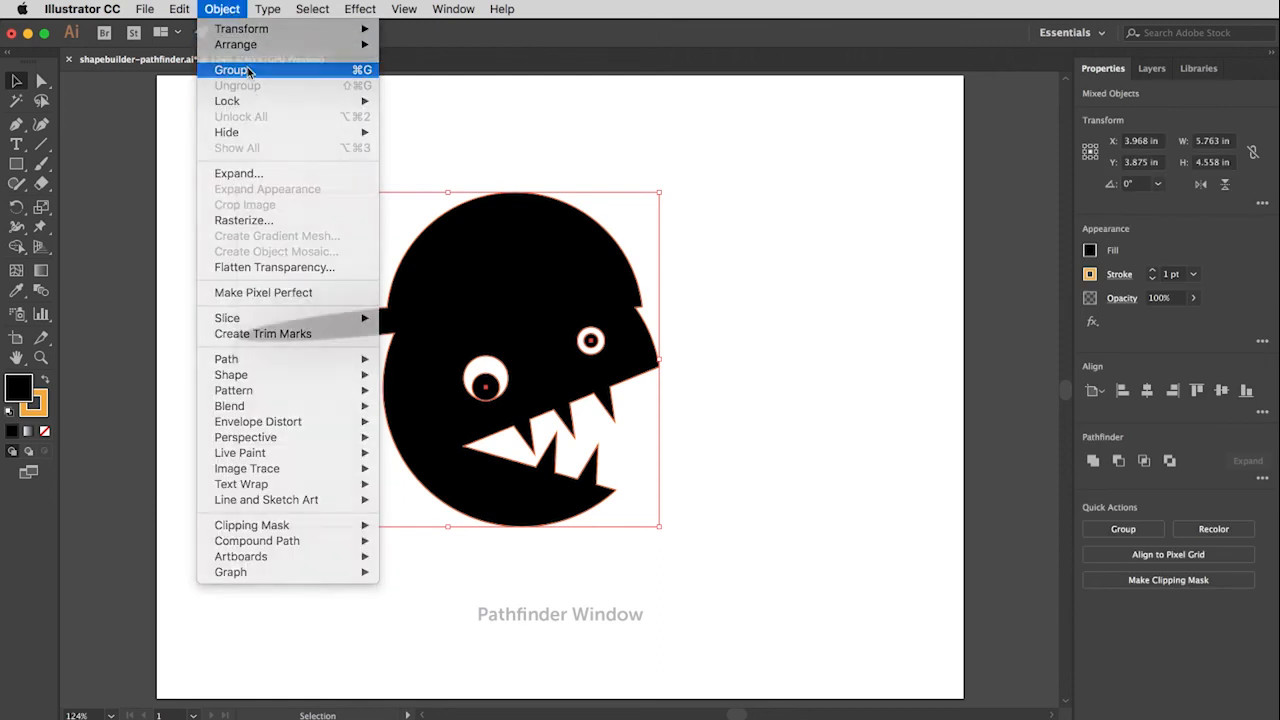
click(805, 477)
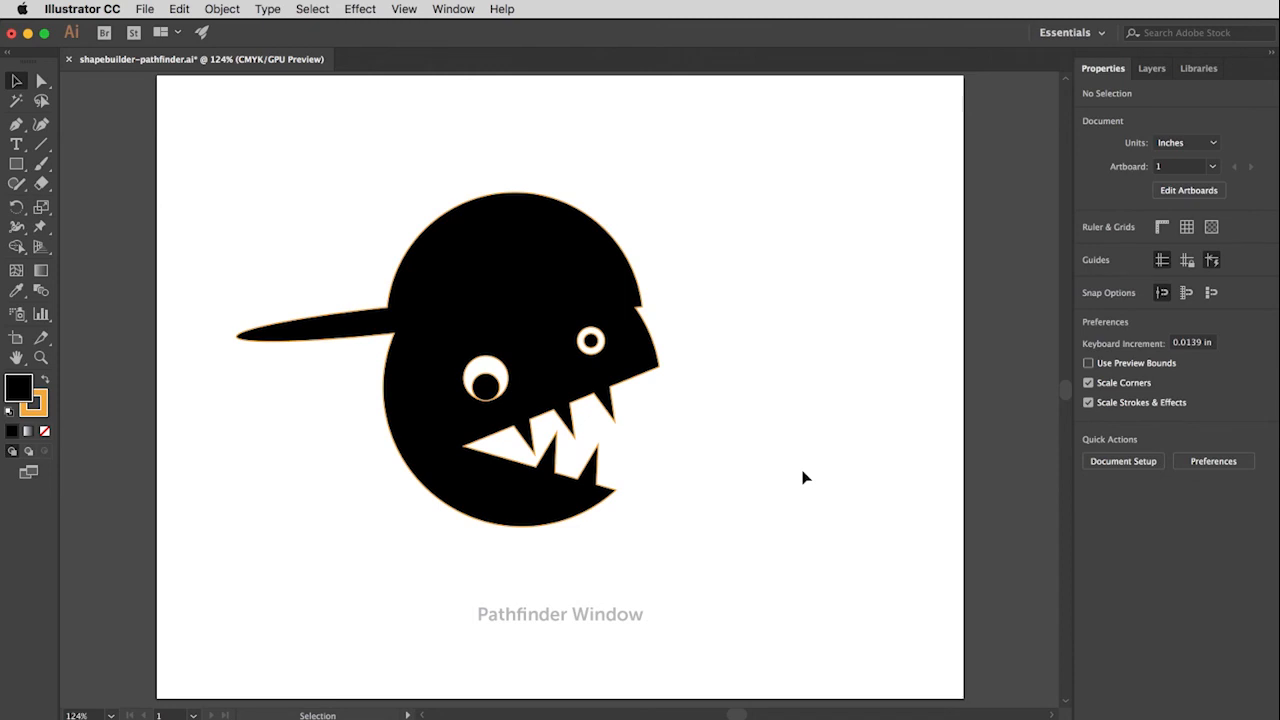